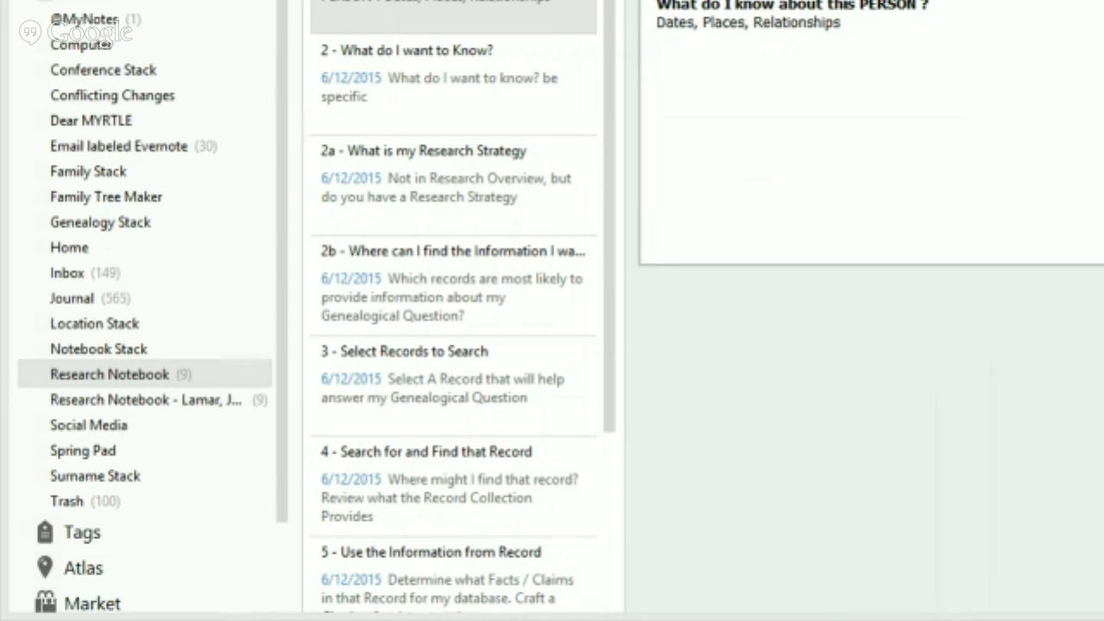
Put Research Notebook into a new stack, 'Notebook Stack', and select that stack
{"action": "right_click", "coordinate": [110, 379]}
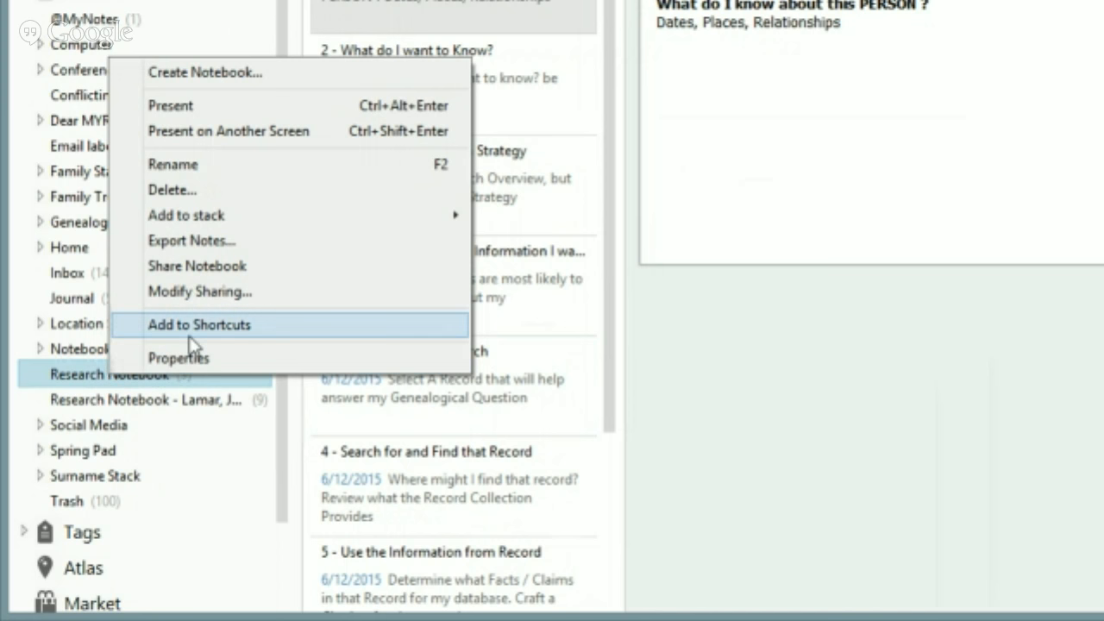
{"action": "mouse_move", "coordinate": [207, 227]}
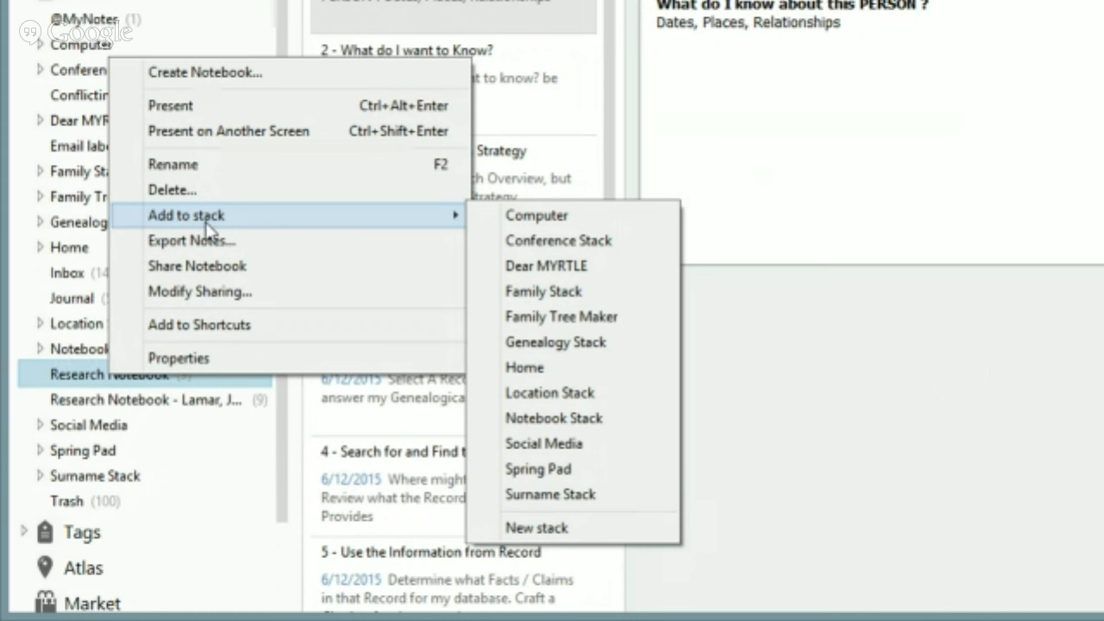
{"action": "left_click", "coordinate": [527, 527]}
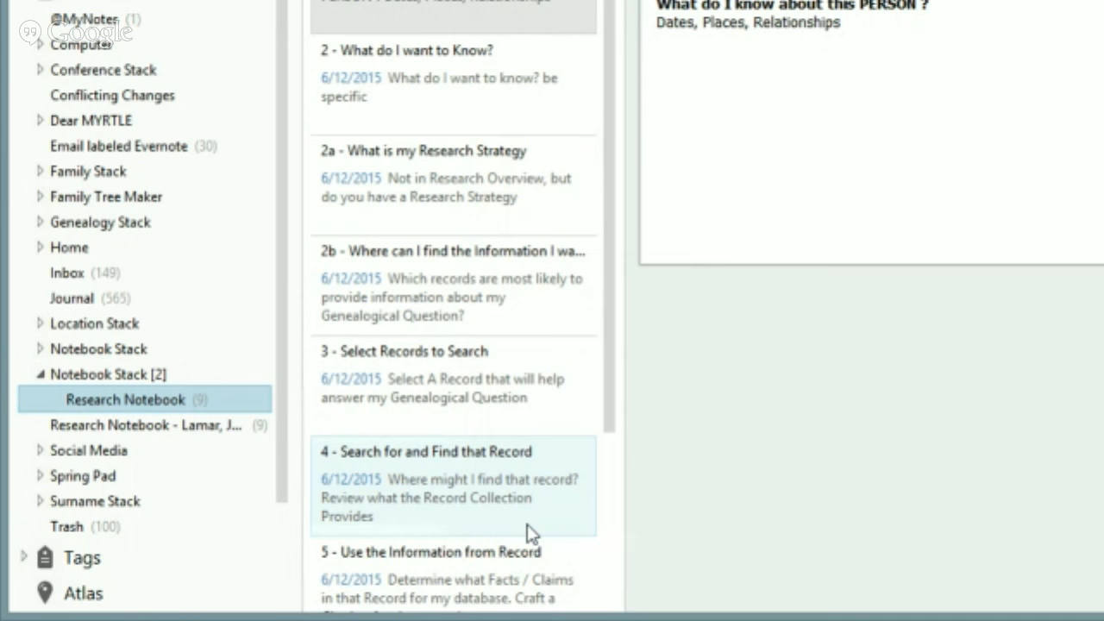
{"action": "left_click", "coordinate": [101, 374]}
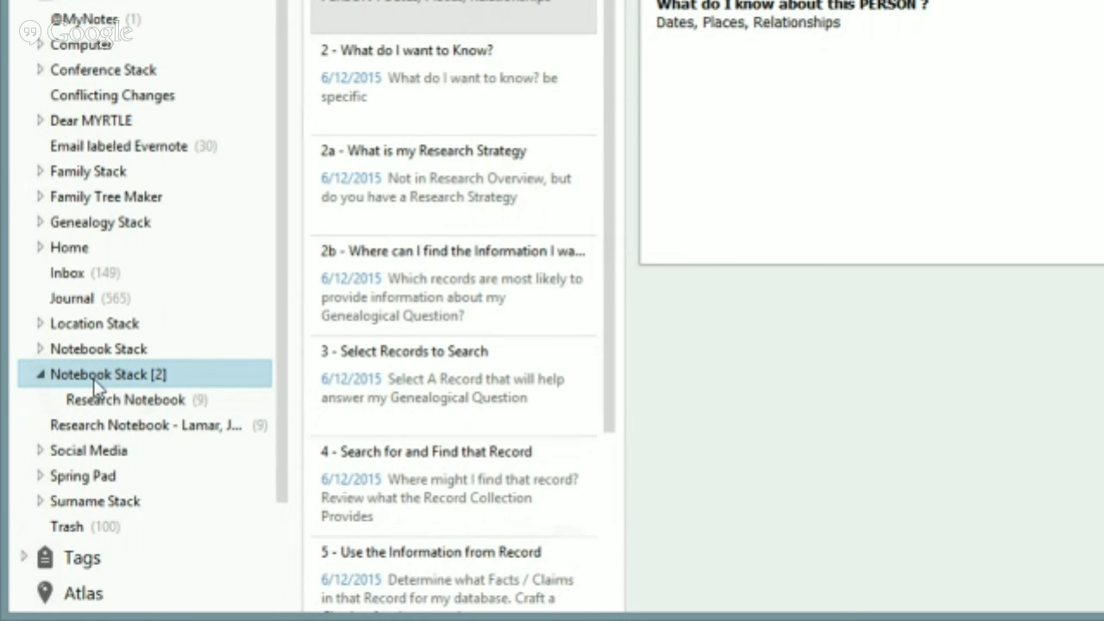
Rename the new stack to 'Research Notebooks' and open the Research Notebook template inside it
{"action": "right_click", "coordinate": [93, 378]}
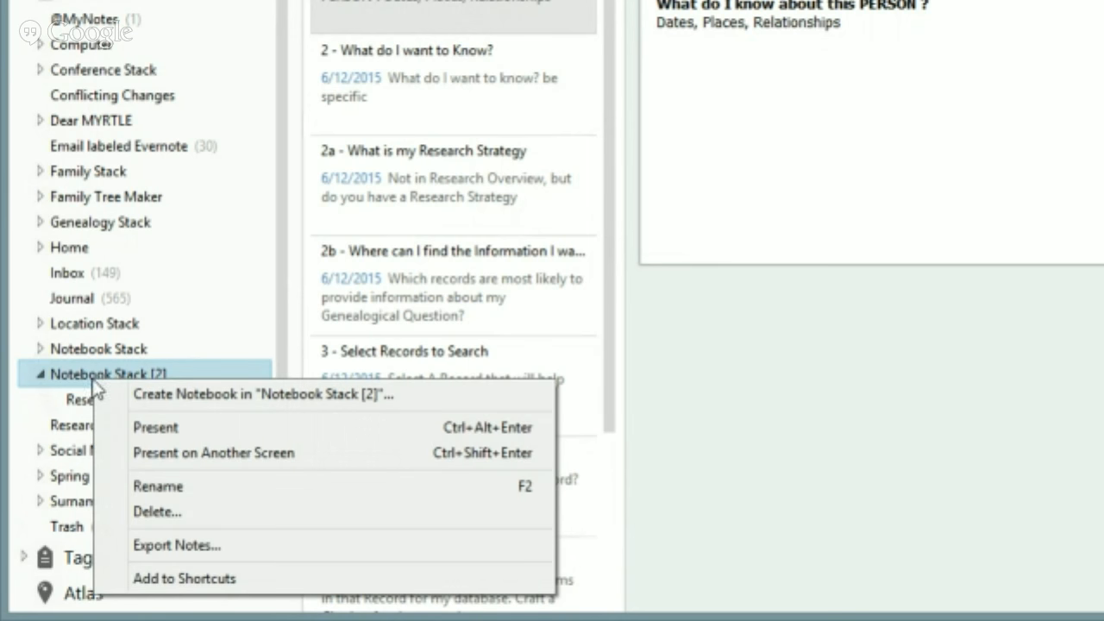
{"action": "left_click", "coordinate": [129, 486]}
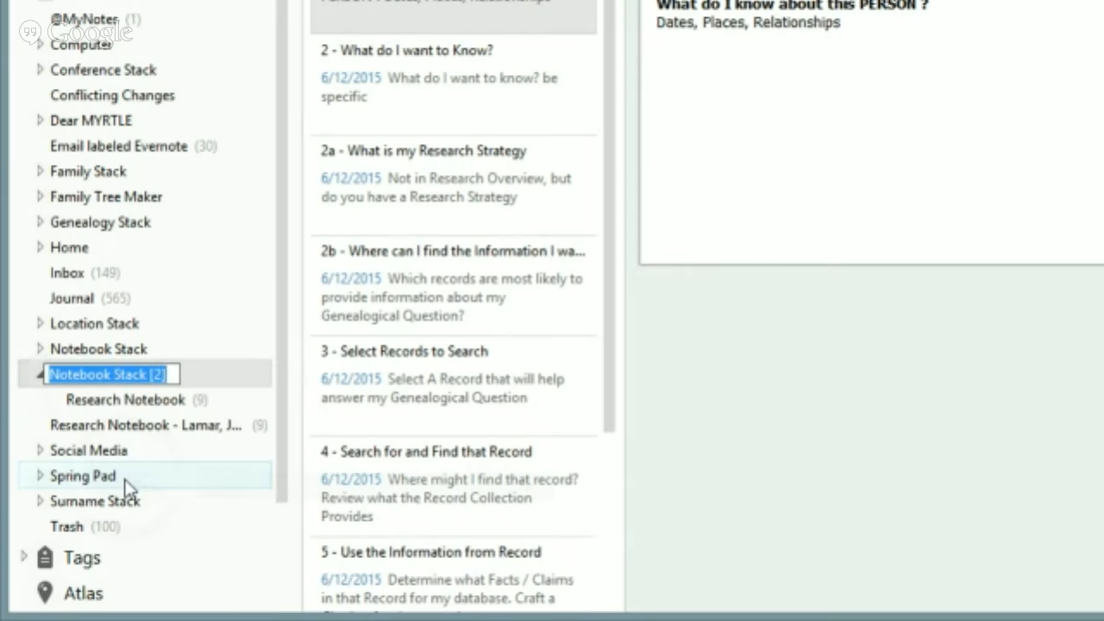
{"action": "type", "text": "REa"}
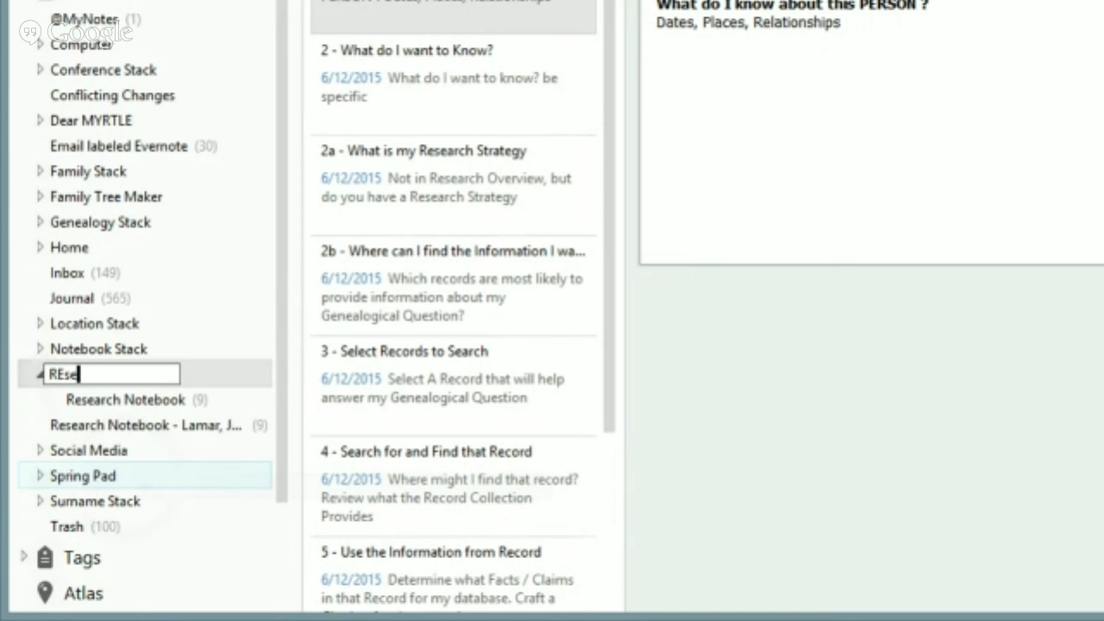
{"action": "key", "text": "BackSpace"}
{"action": "key", "text": "BackSpace"}
{"action": "type", "text": "ea"}
{"action": "key", "text": "BackSpace"}
{"action": "type", "text": "search N"}
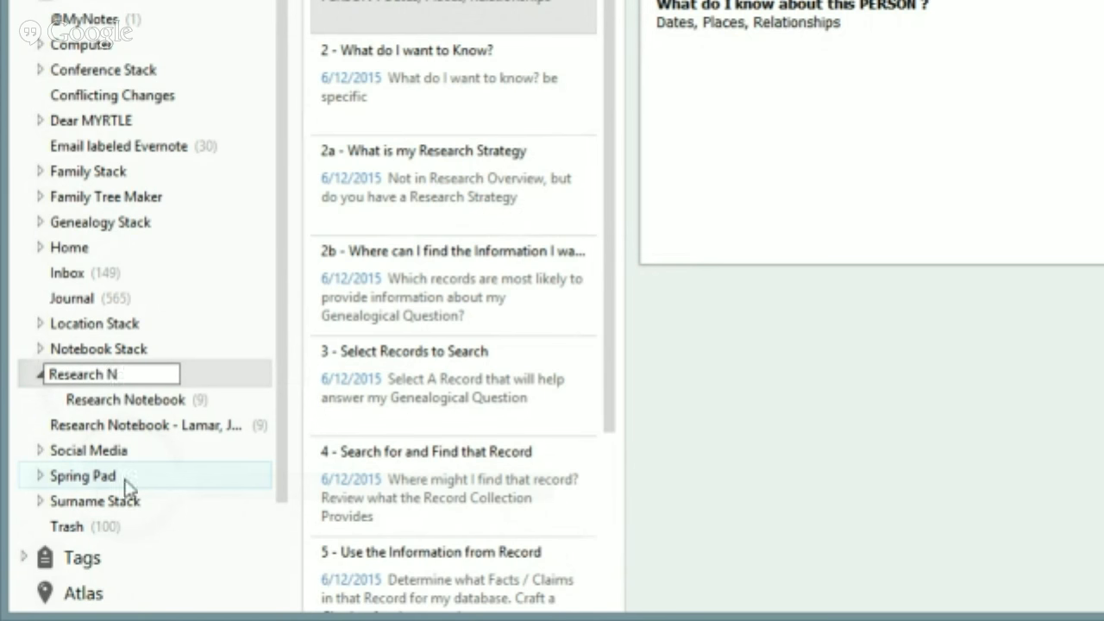
{"action": "type", "text": "otebooks"}
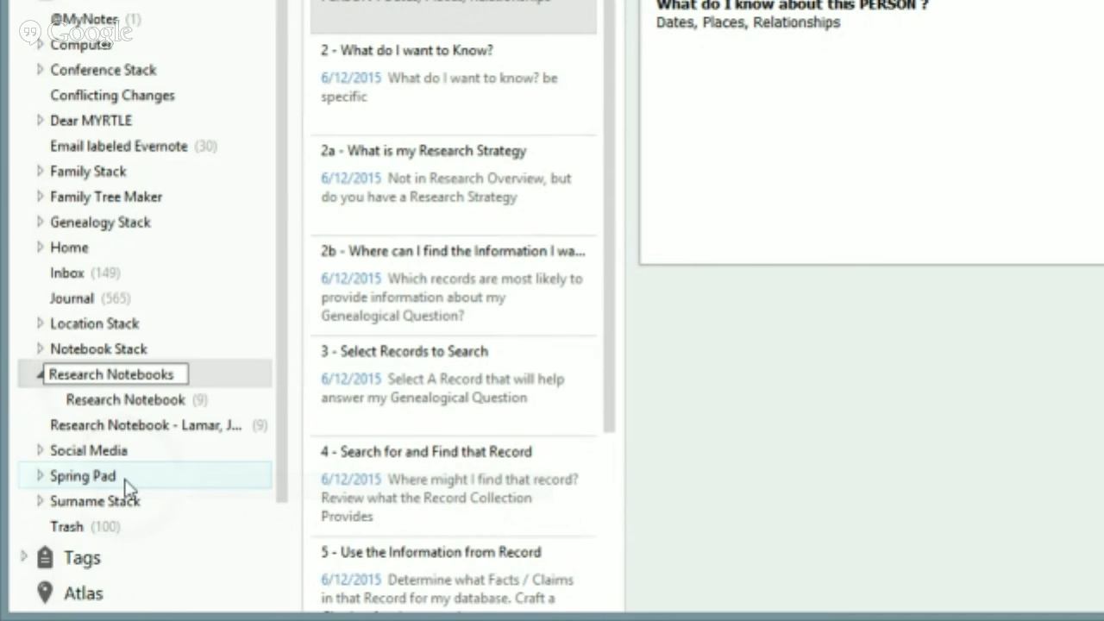
{"action": "key", "text": "Return"}
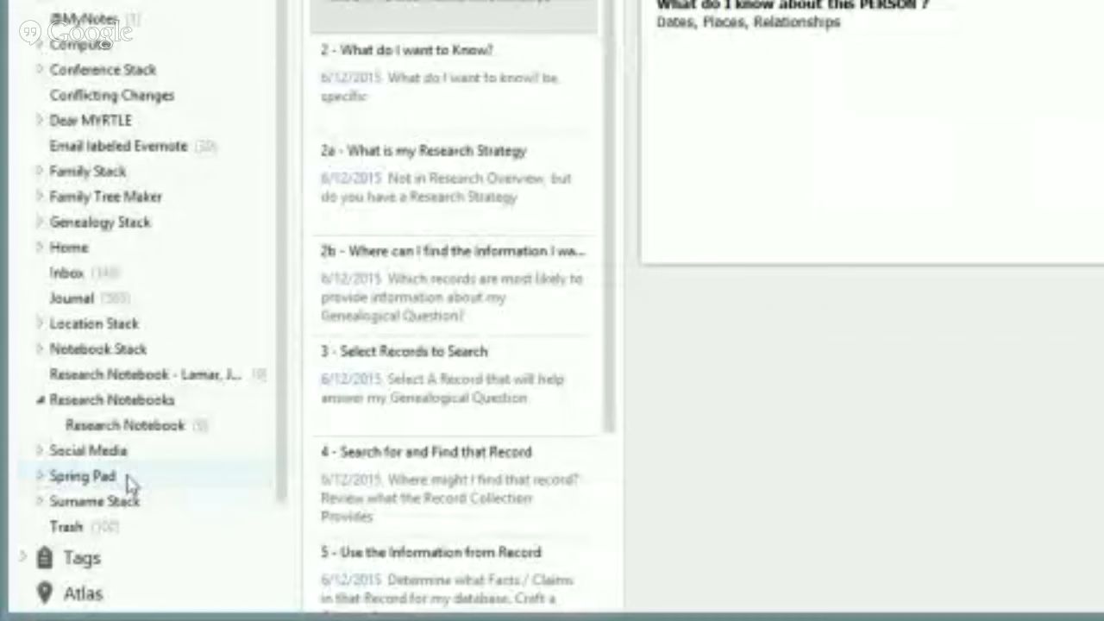
{"action": "left_click", "coordinate": [141, 405]}
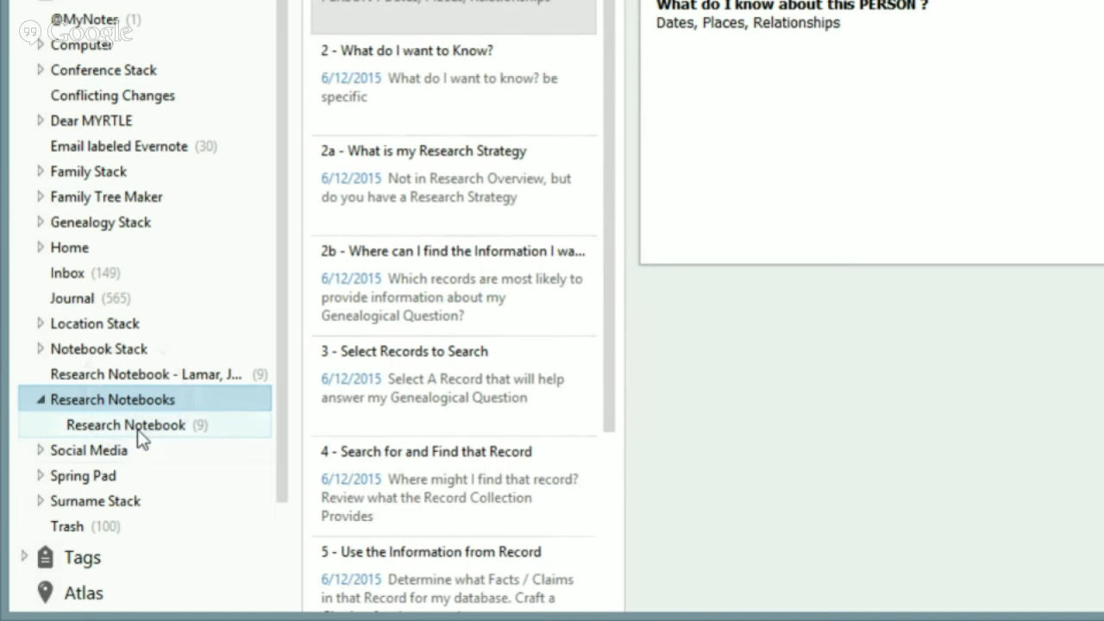
{"action": "left_click", "coordinate": [142, 428]}
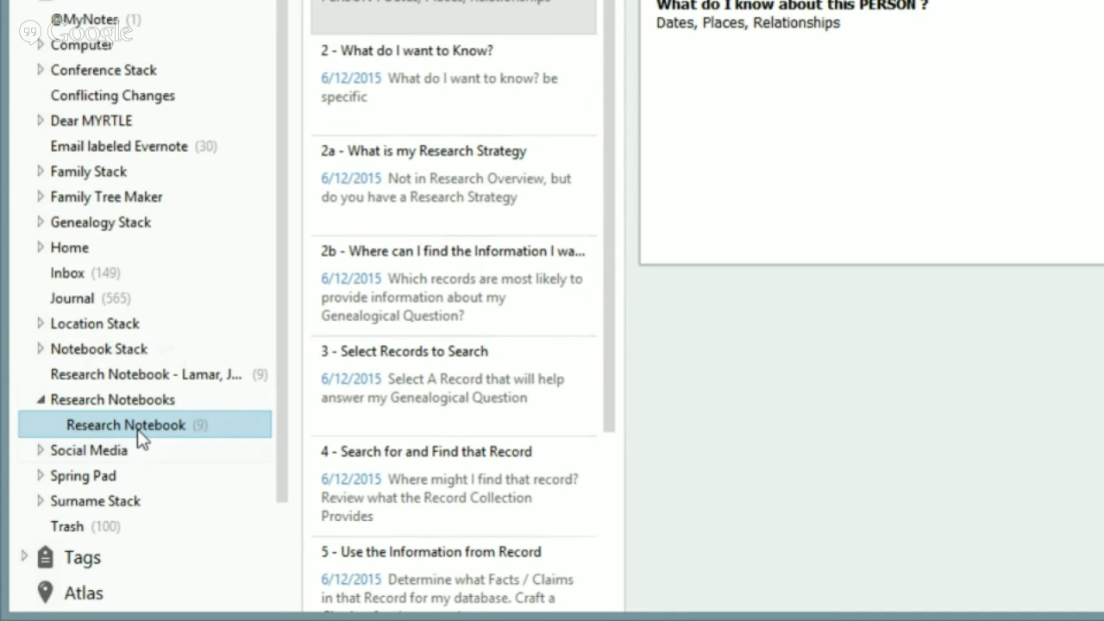
Move the existing person-specific research notebook into Research Notebooks, then reopen the template
{"action": "left_click", "coordinate": [143, 379]}
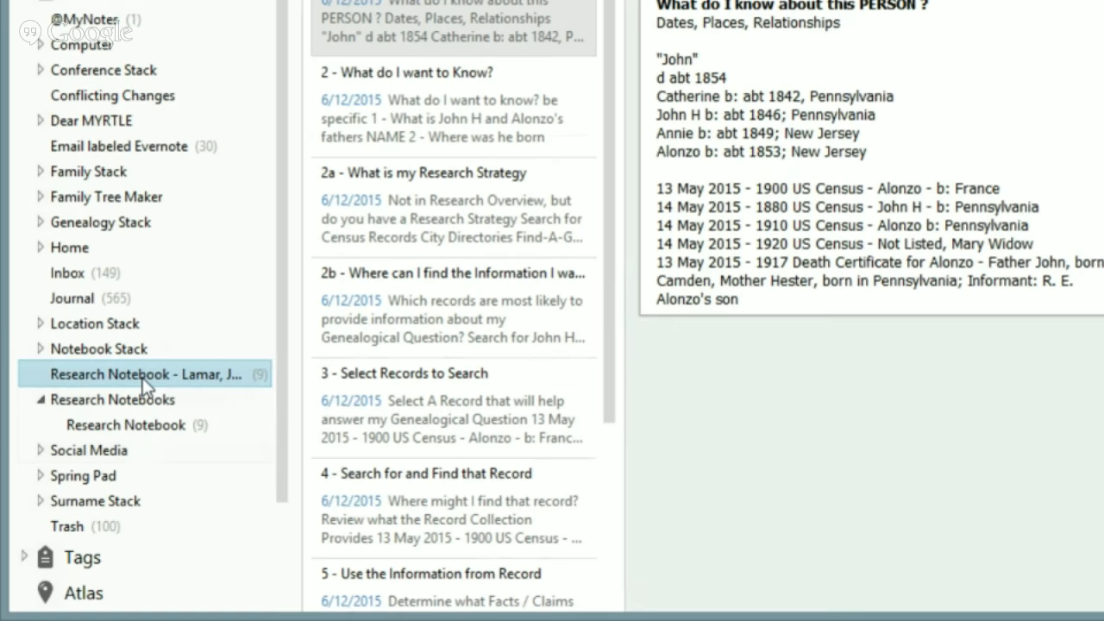
{"action": "right_click", "coordinate": [145, 384]}
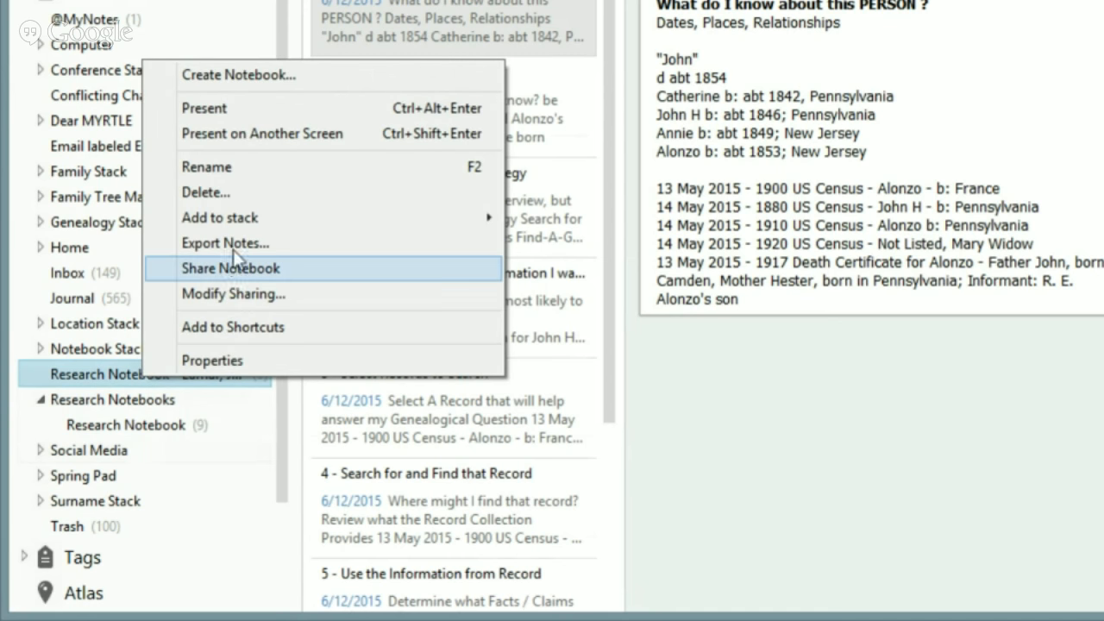
{"action": "mouse_move", "coordinate": [244, 226]}
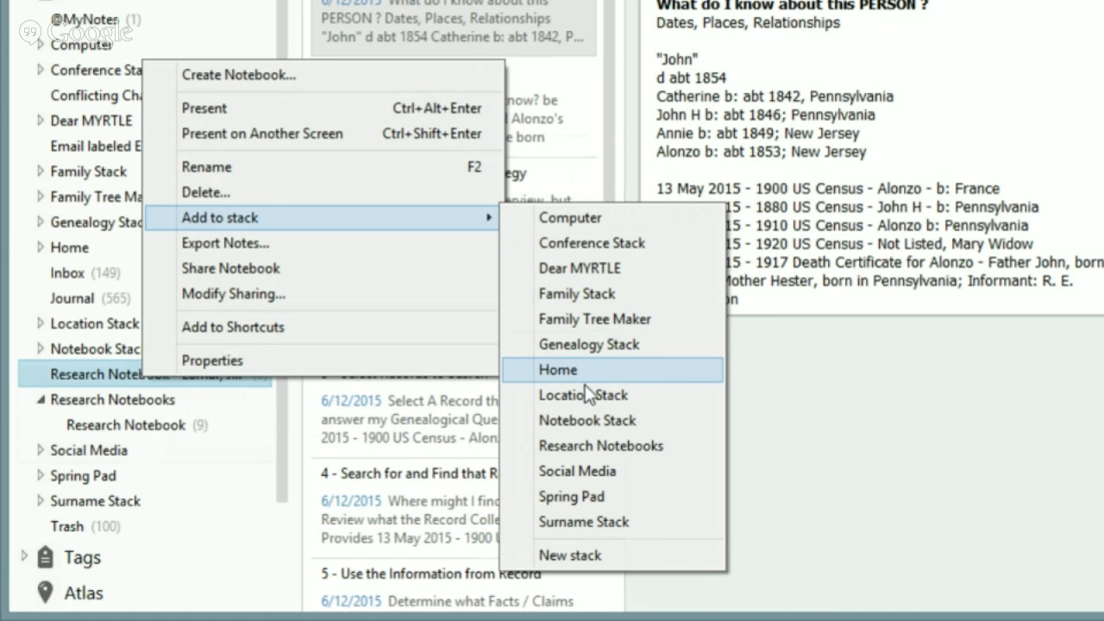
{"action": "left_click", "coordinate": [583, 444]}
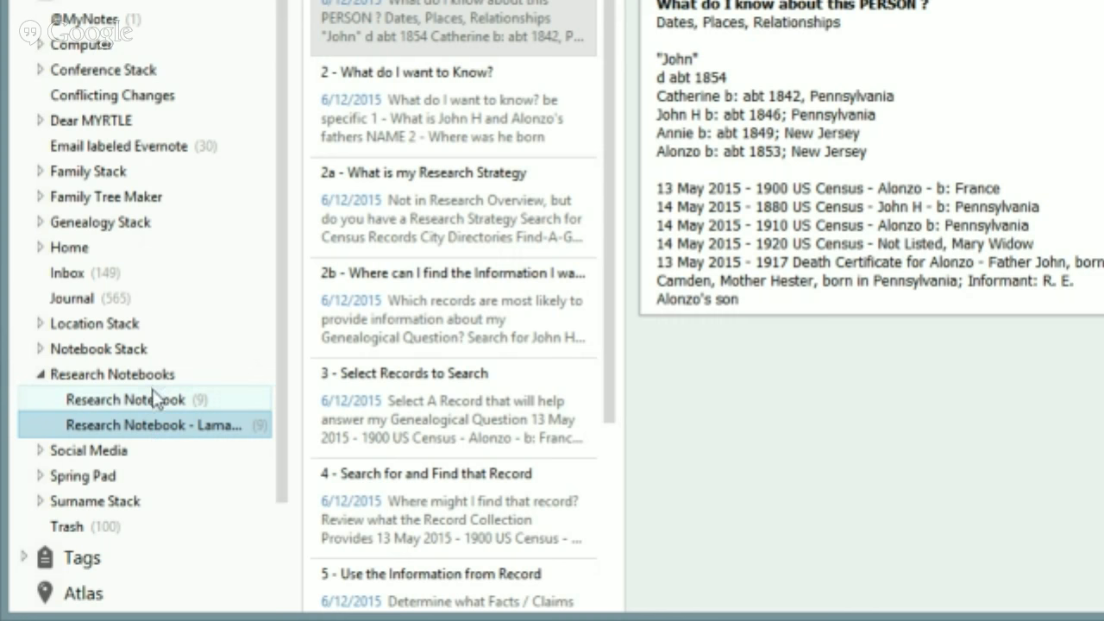
{"action": "left_click", "coordinate": [155, 402]}
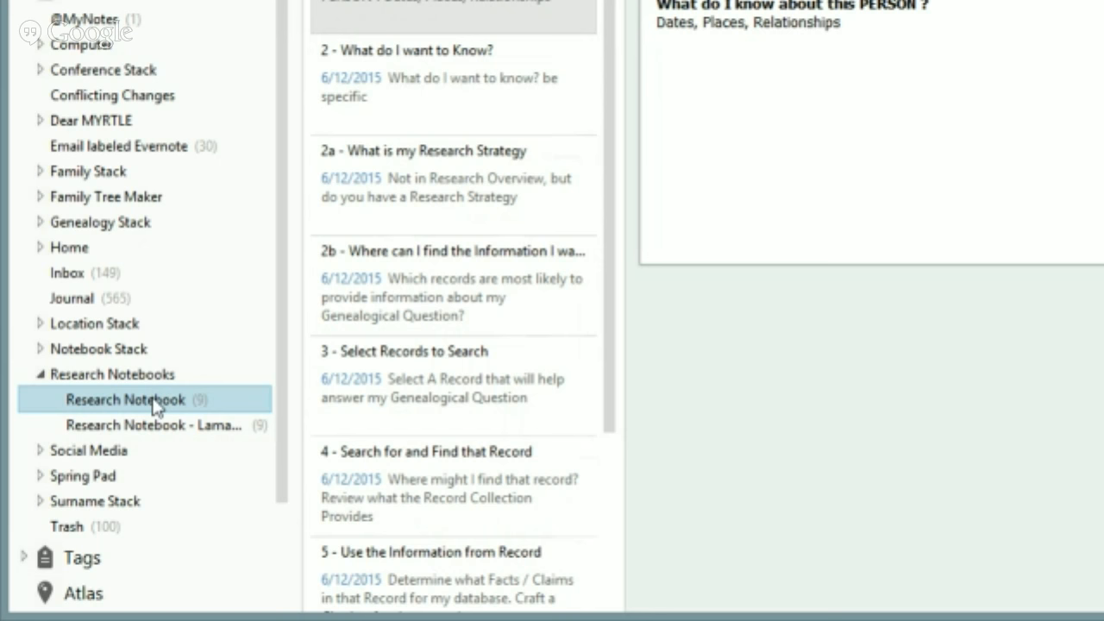
Copy the template's first note into the existing person-specific research notebook, bringing it to 10 notes
{"action": "right_click", "coordinate": [155, 405]}
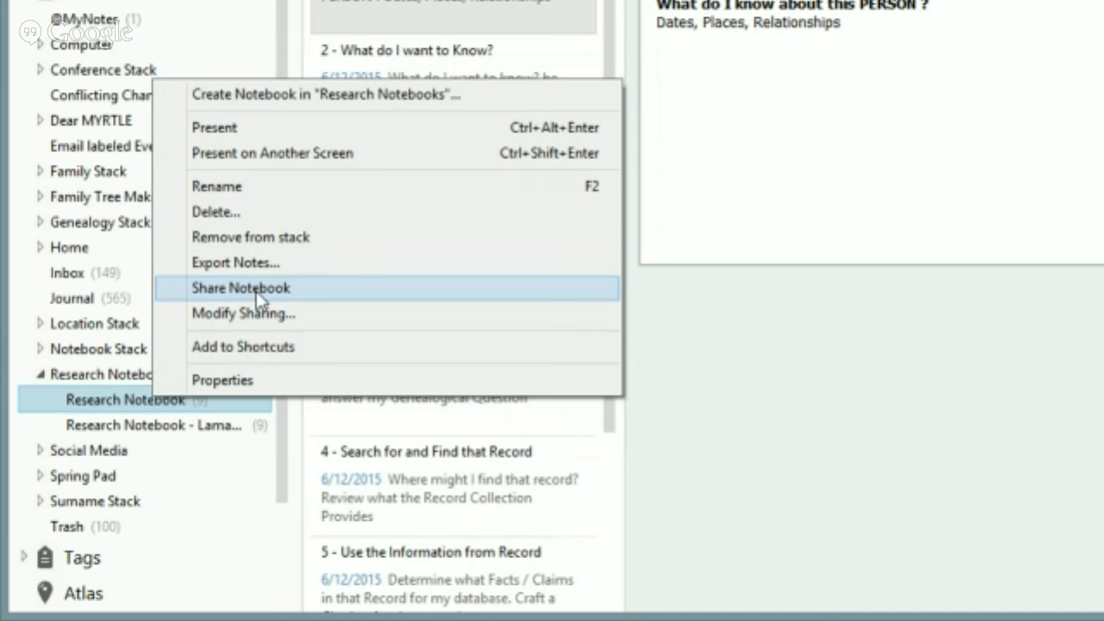
{"action": "left_click", "coordinate": [125, 401]}
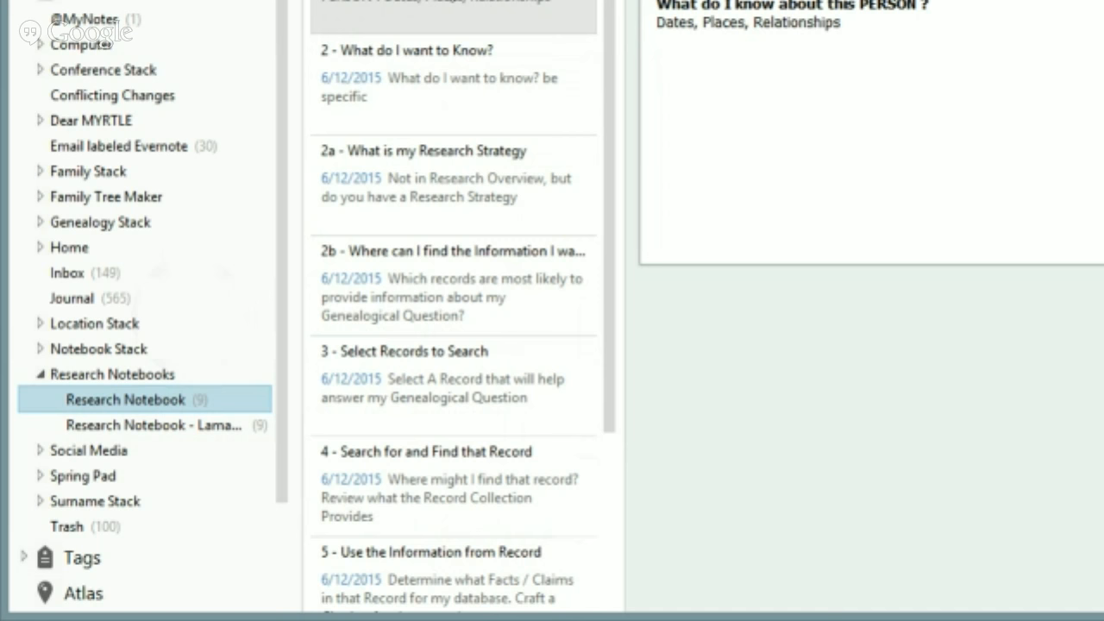
{"action": "right_click", "coordinate": [445, 1]}
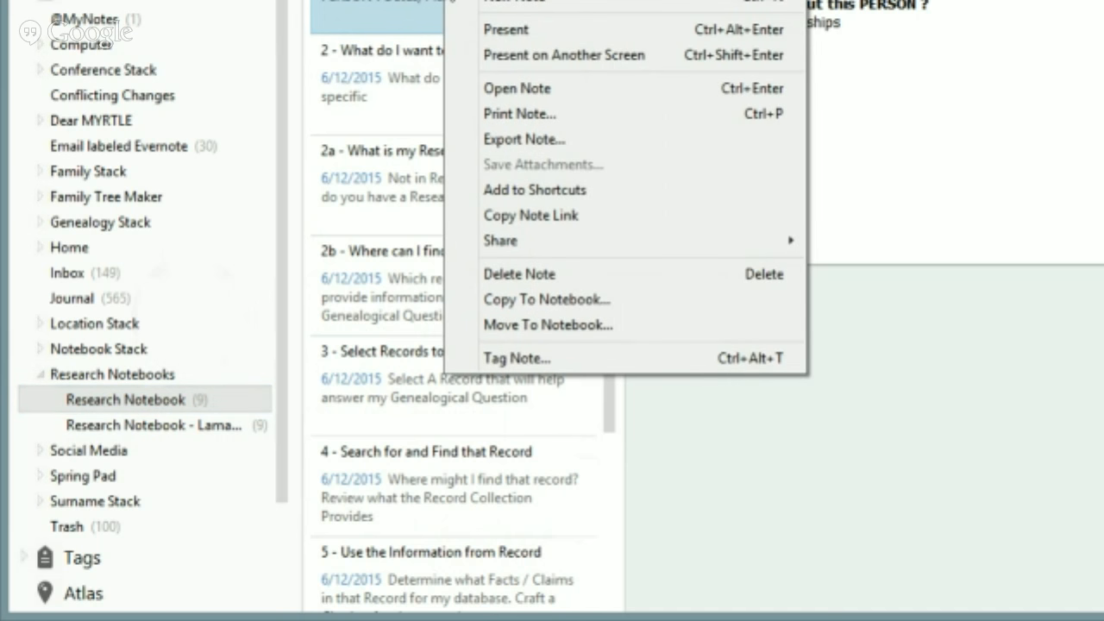
{"action": "left_click", "coordinate": [510, 304]}
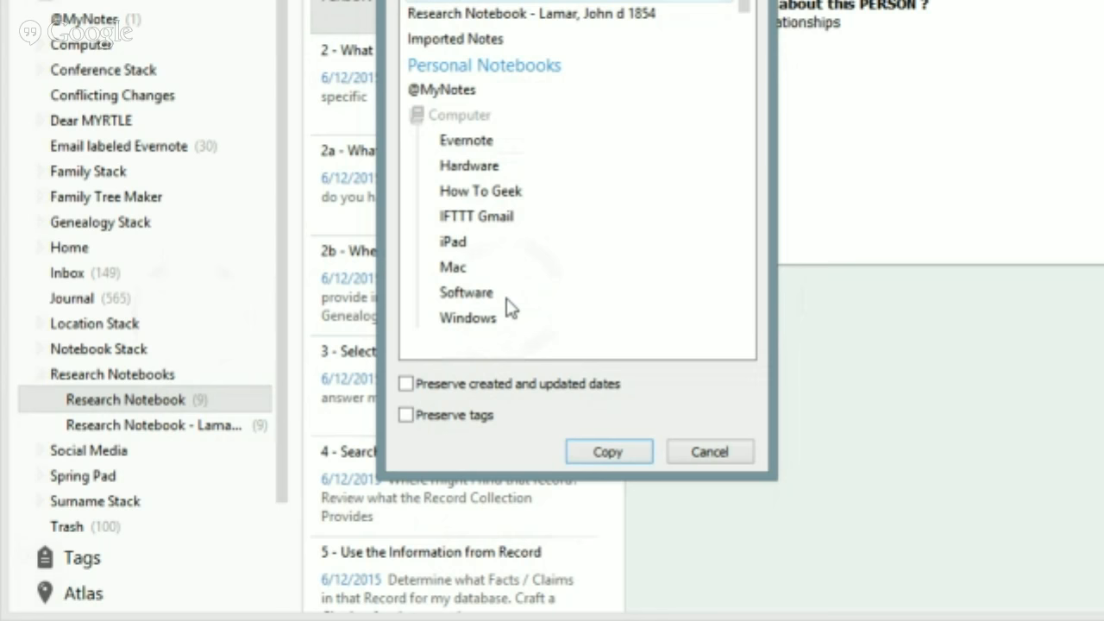
{"action": "left_click", "coordinate": [544, 17]}
{"action": "type", "text": "res"}
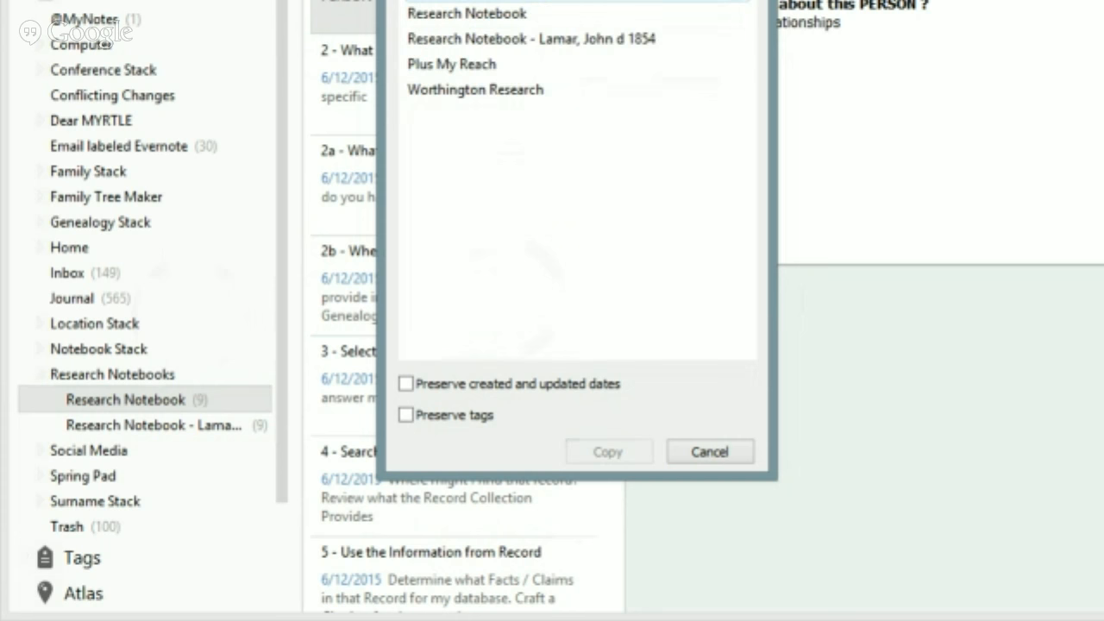
{"action": "type", "text": " n"}
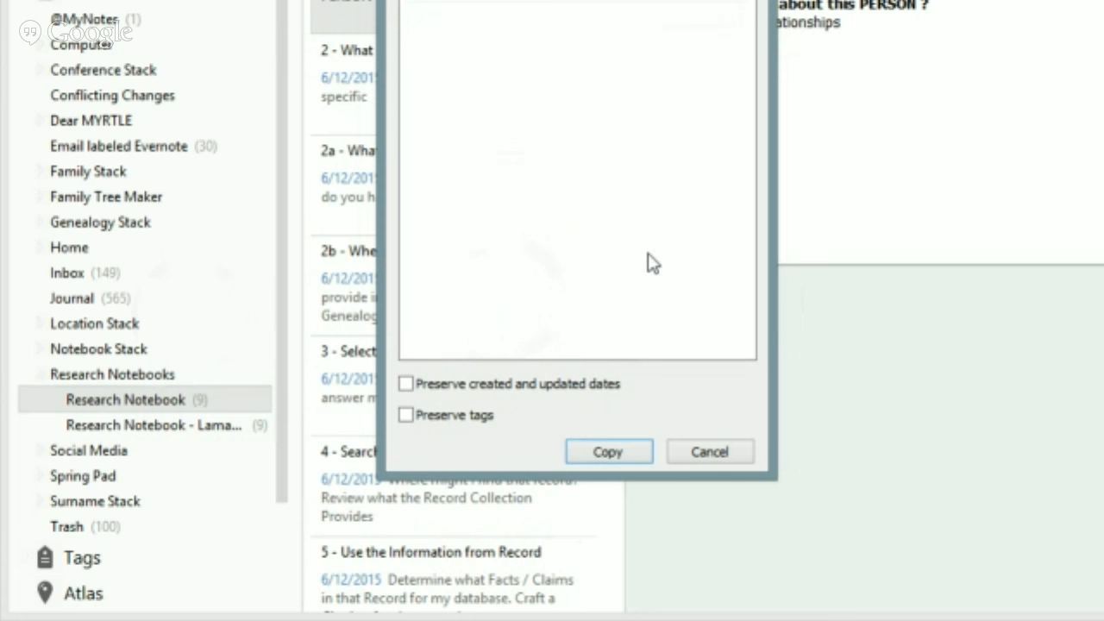
{"action": "left_click", "coordinate": [624, 449]}
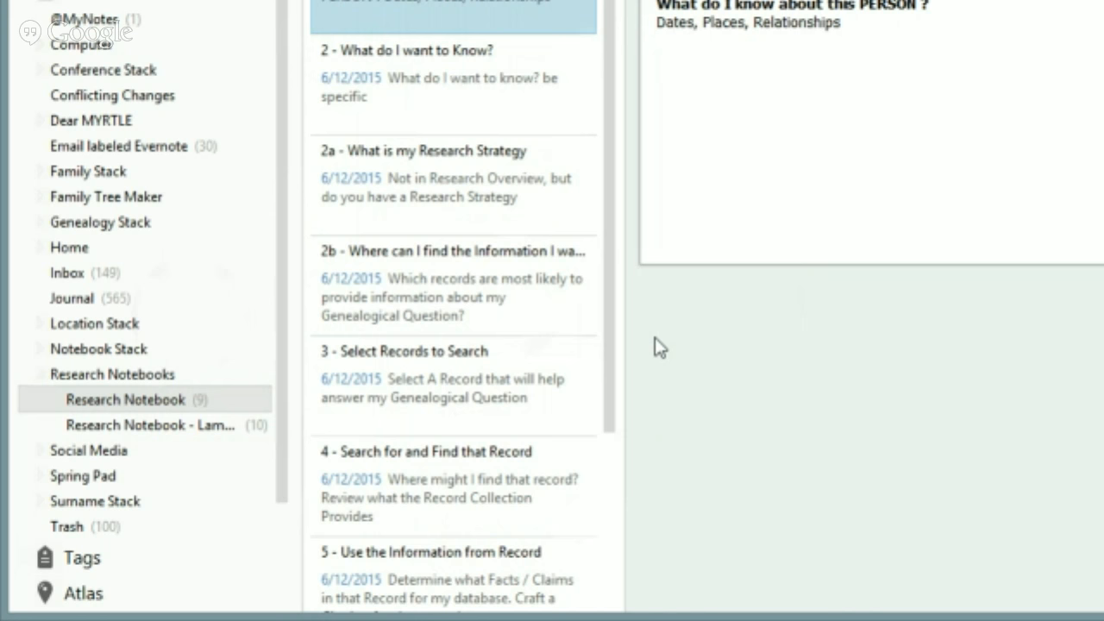
Start copying the 'What do I want to Know?' note, cancel it, and show the File menu
{"action": "right_click", "coordinate": [423, 79]}
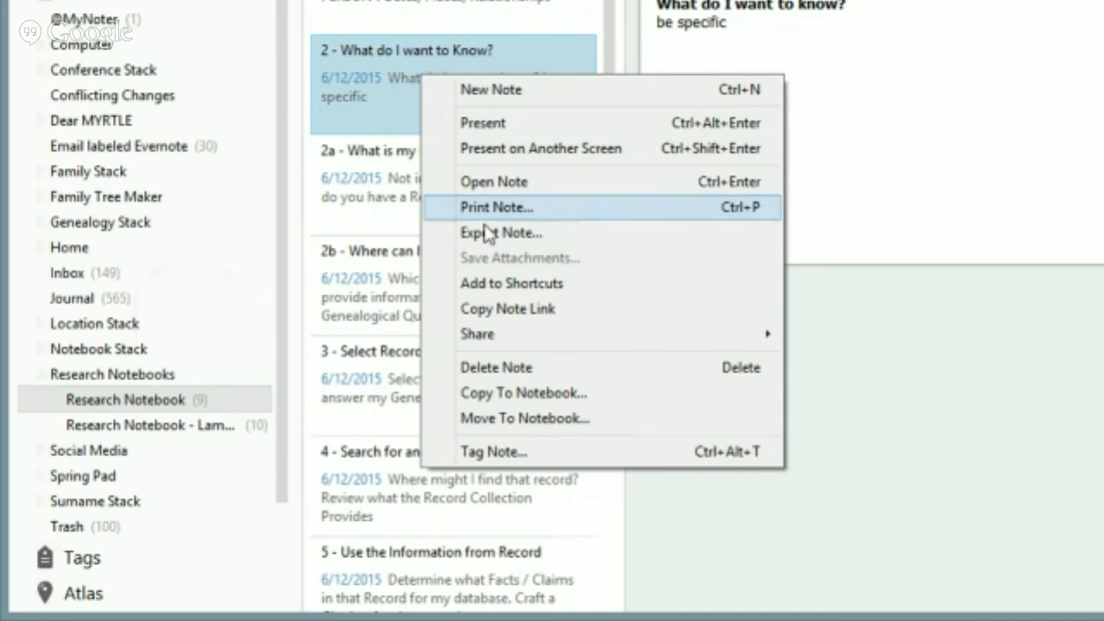
{"action": "left_click", "coordinate": [513, 393]}
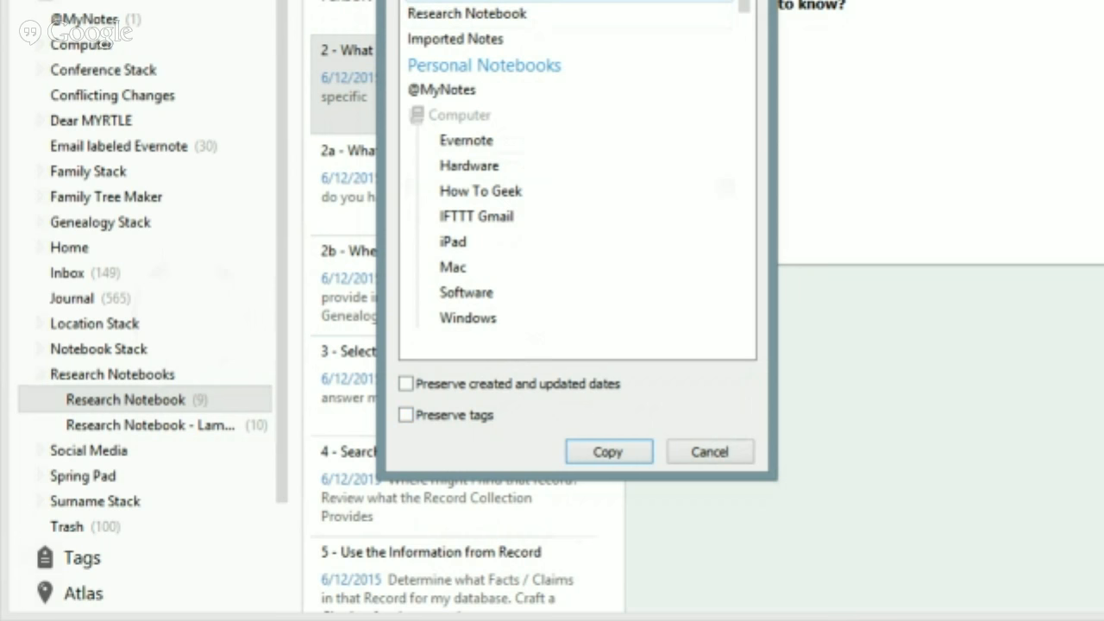
{"action": "left_click", "coordinate": [707, 450]}
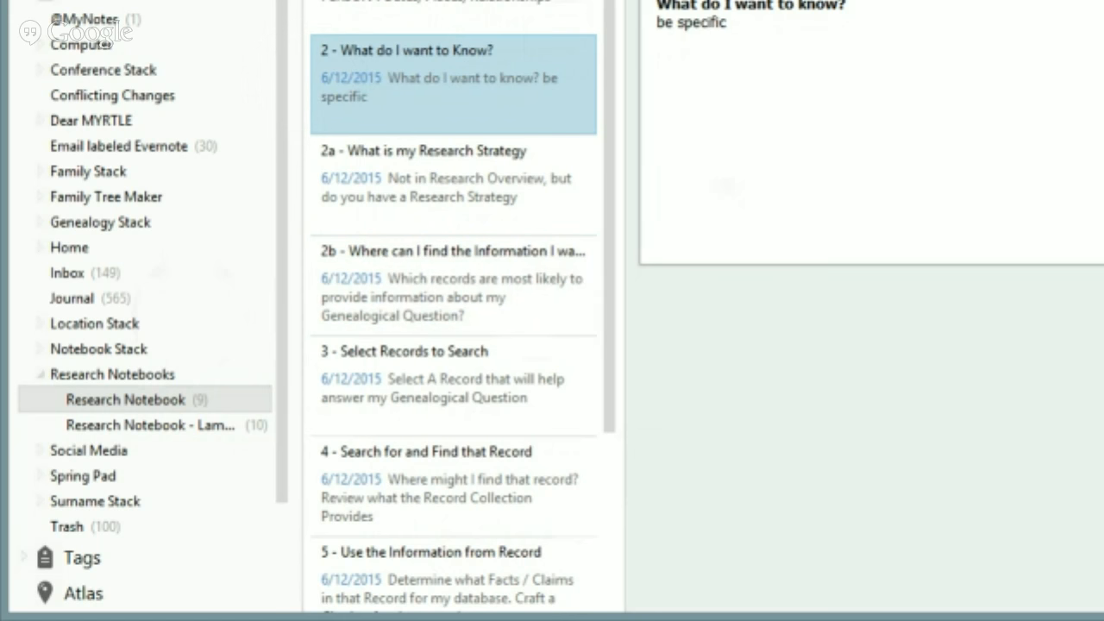
{"action": "key", "text": "alt+f"}
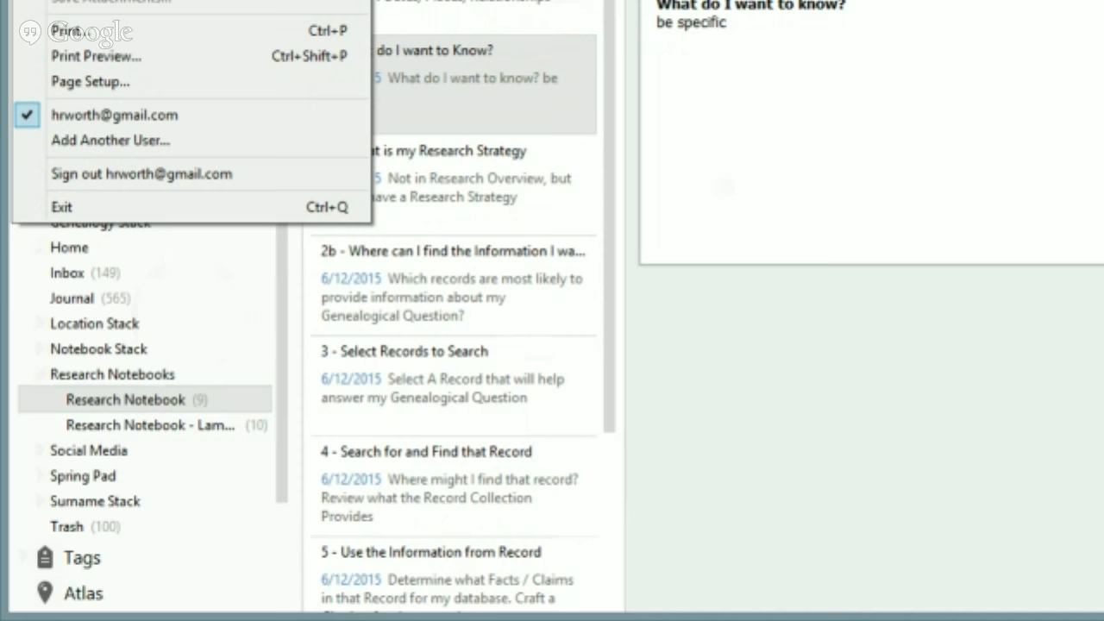
Create a new notebook named 'Research Notebook - ' followed by the researched person's name
{"action": "key", "text": "ctrl+shift+n"}
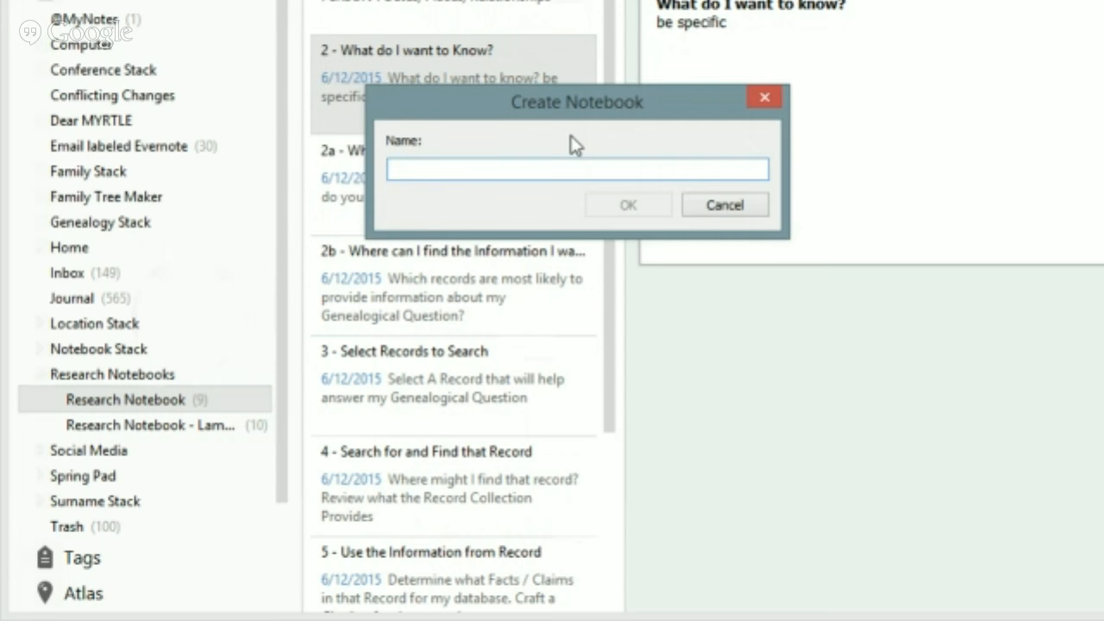
{"action": "type", "text": "RE"}
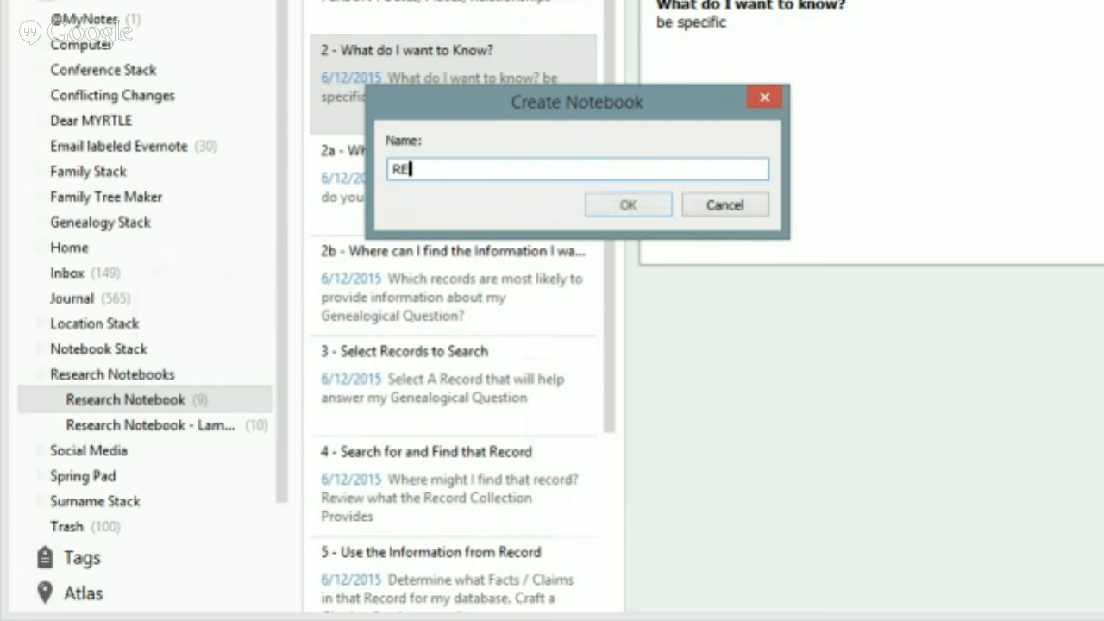
{"action": "type", "text": "se"}
{"action": "key", "text": "BackSpace"}
{"action": "key", "text": "BackSpace"}
{"action": "key", "text": "BackSpace"}
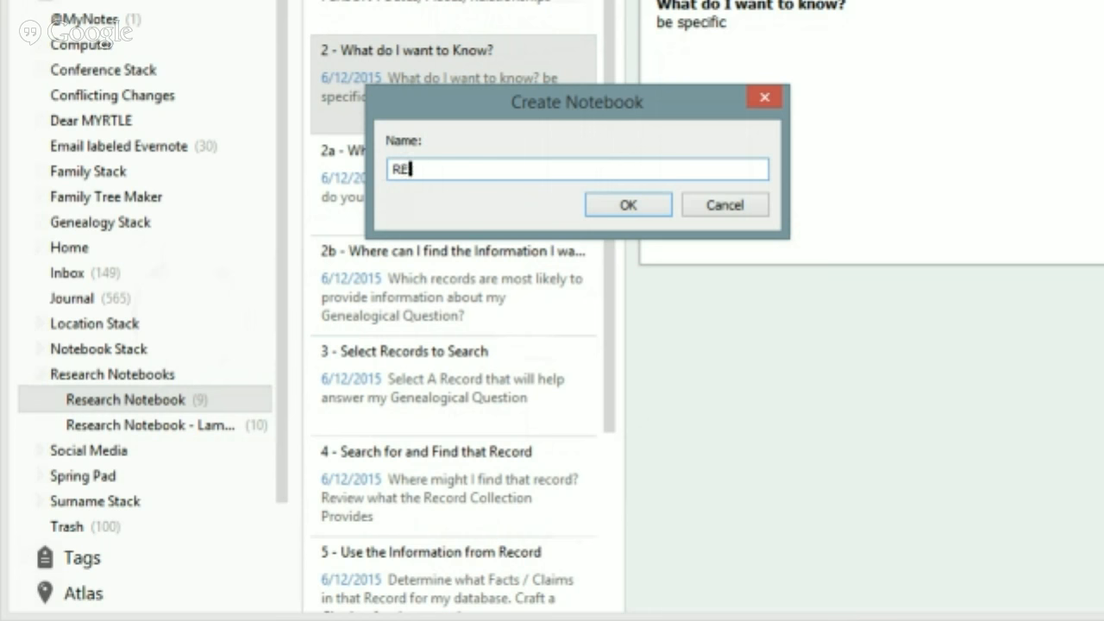
{"action": "type", "text": "esearch Noteb"}
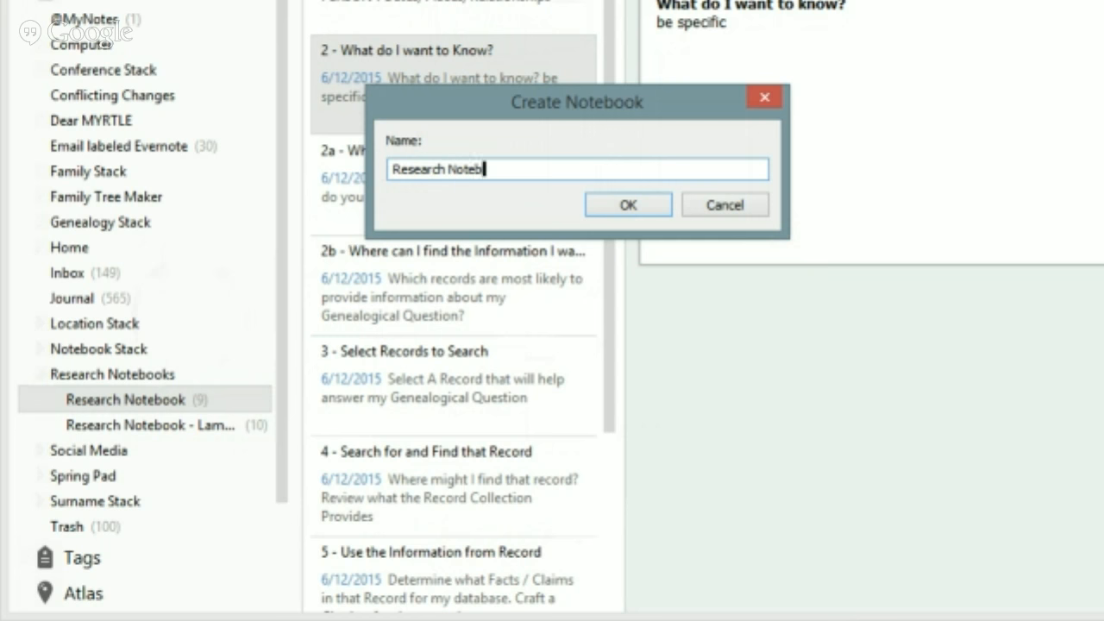
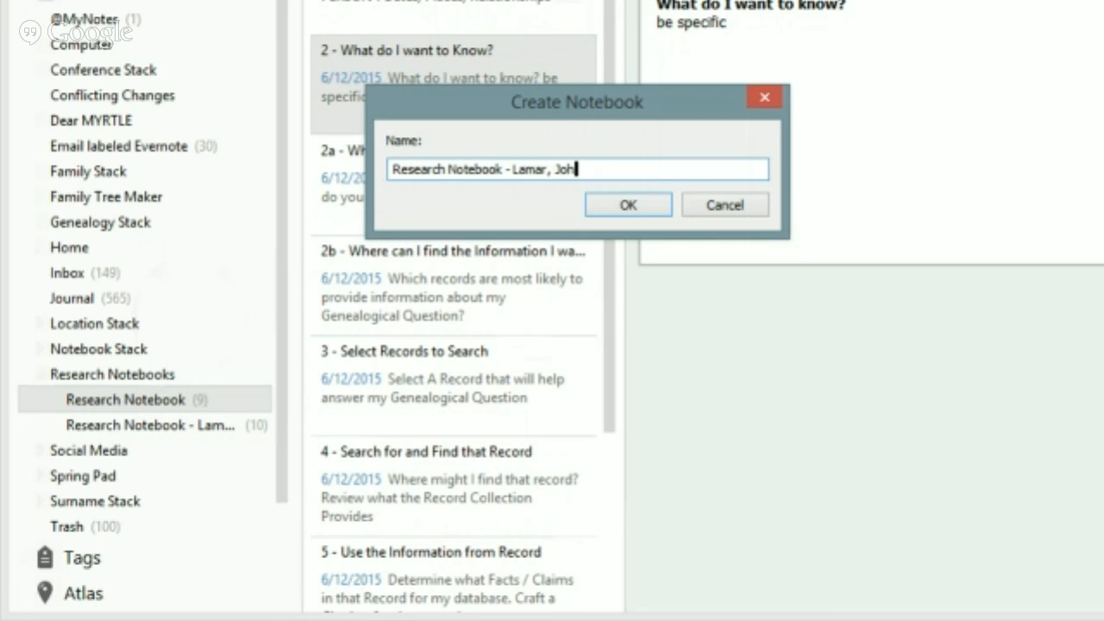
{"action": "left_click", "coordinate": [623, 204]}
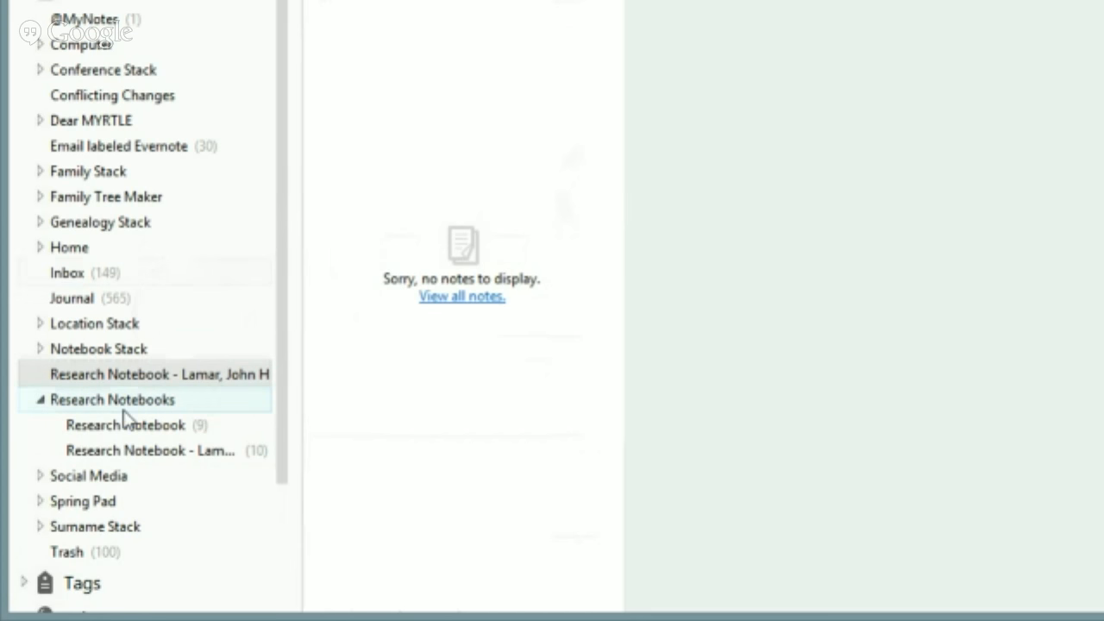
Add the new notebook to the Research Notebooks stack and confirm it is still empty
{"action": "right_click", "coordinate": [130, 377]}
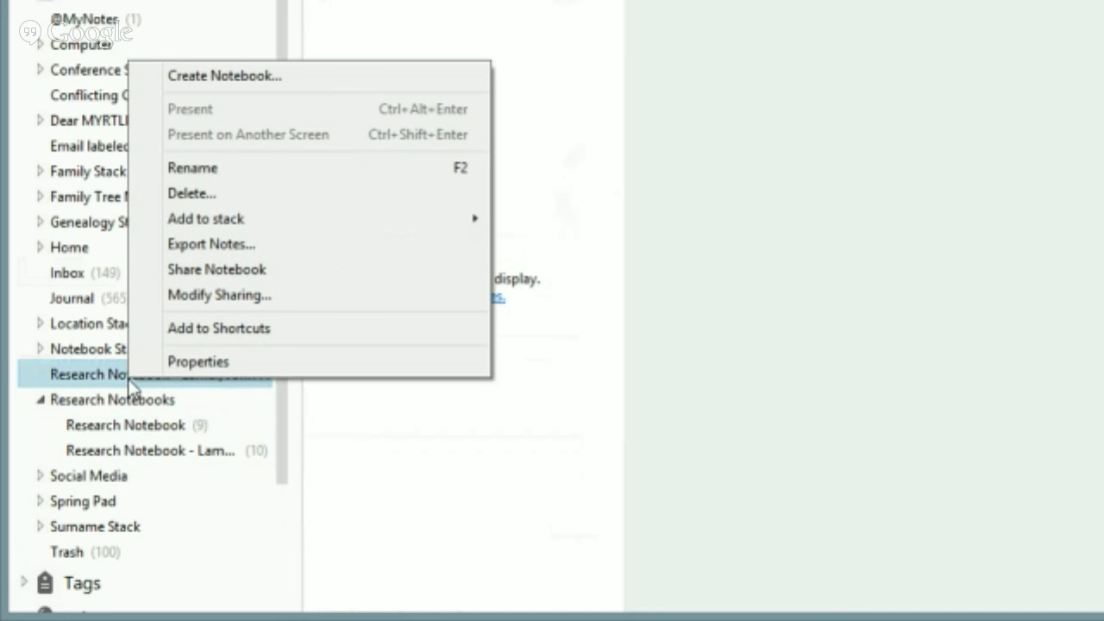
{"action": "mouse_move", "coordinate": [229, 224]}
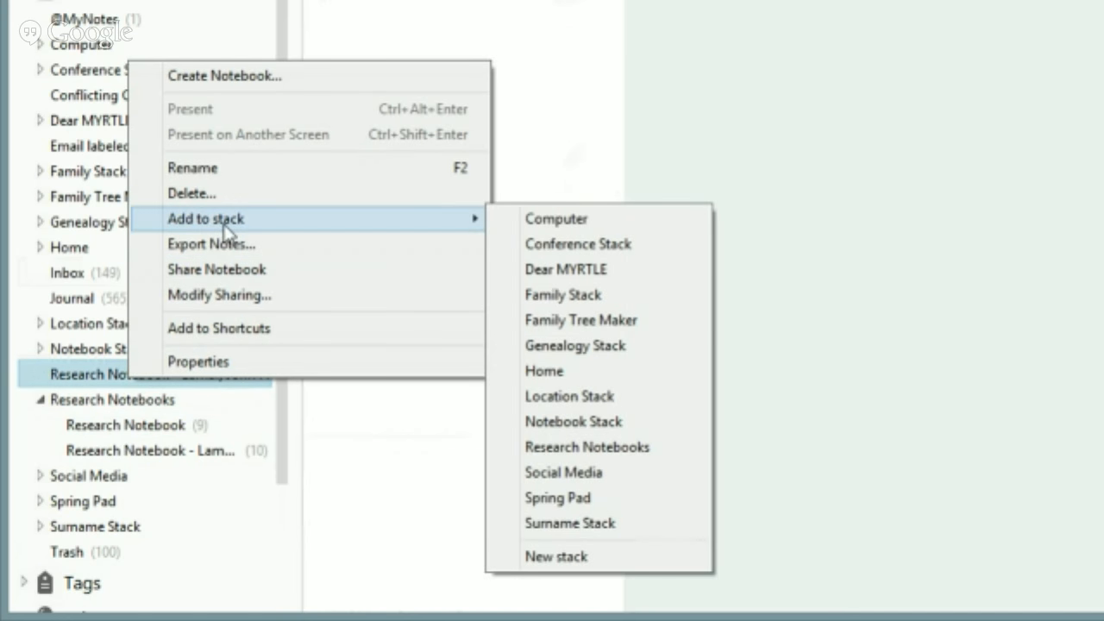
{"action": "left_click", "coordinate": [579, 447]}
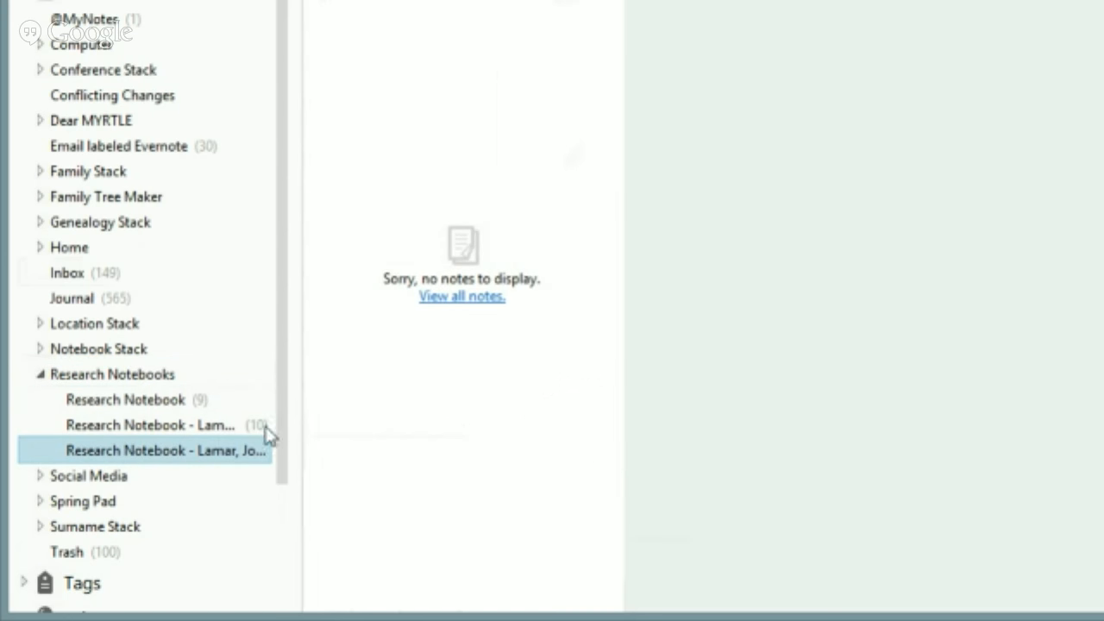
{"action": "left_click", "coordinate": [172, 404]}
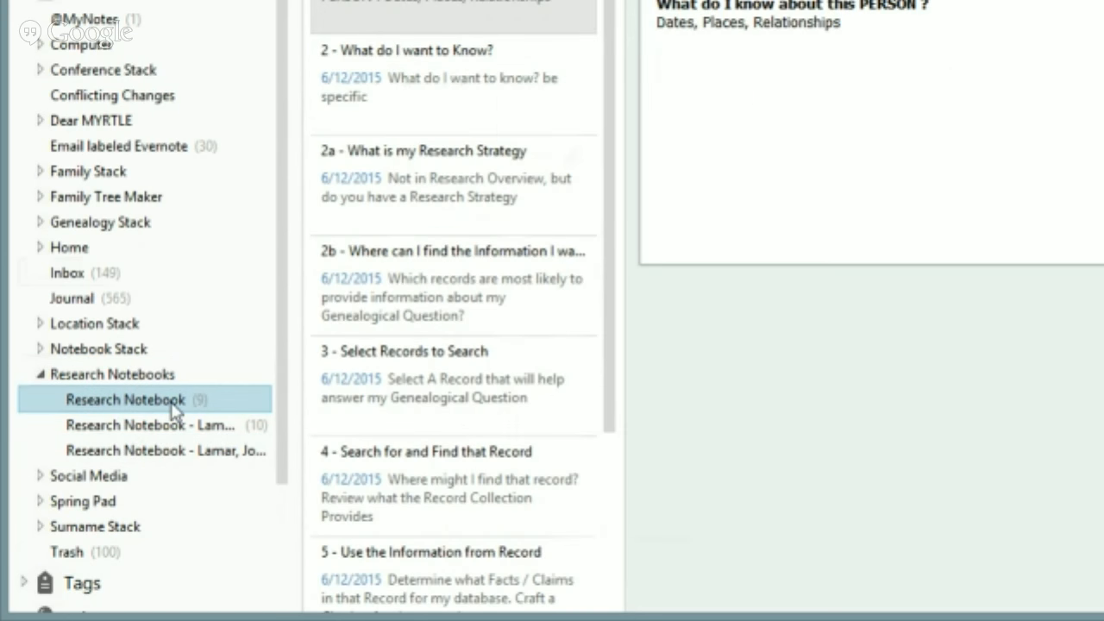
{"action": "left_click", "coordinate": [175, 450]}
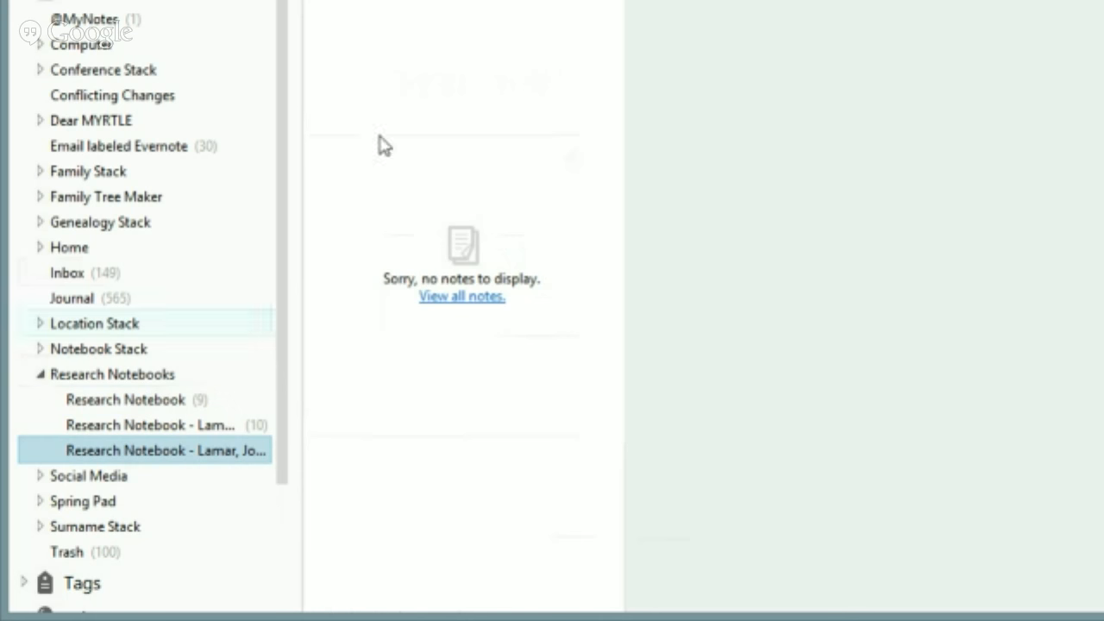
Copy the template's first note and '2 - What do I want to Know?' into the new notebook
{"action": "left_click", "coordinate": [158, 397]}
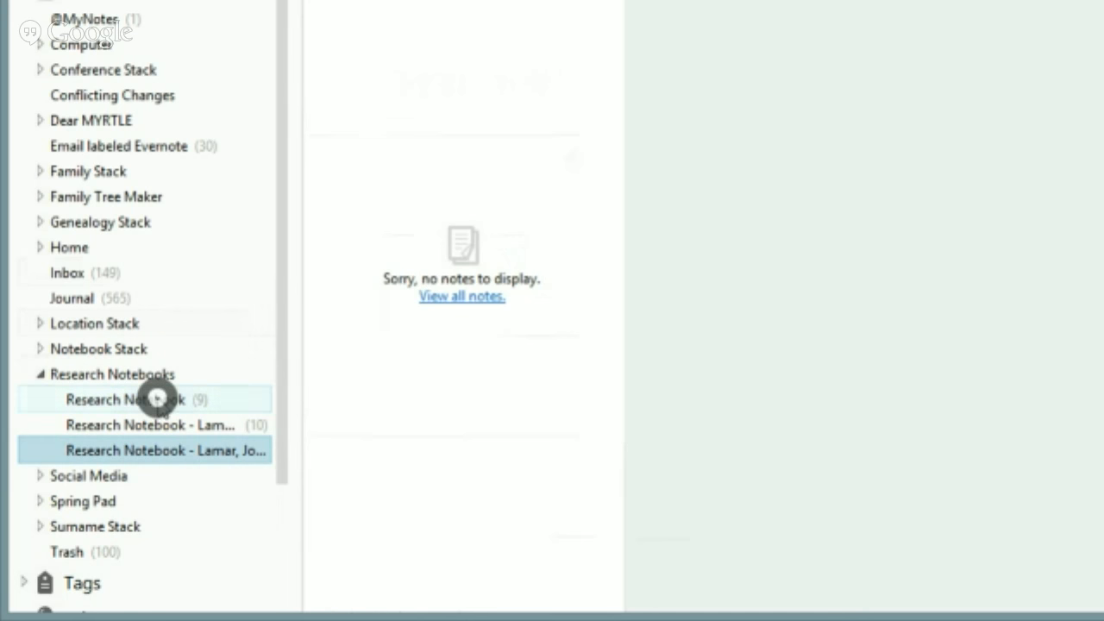
{"action": "right_click", "coordinate": [395, 3]}
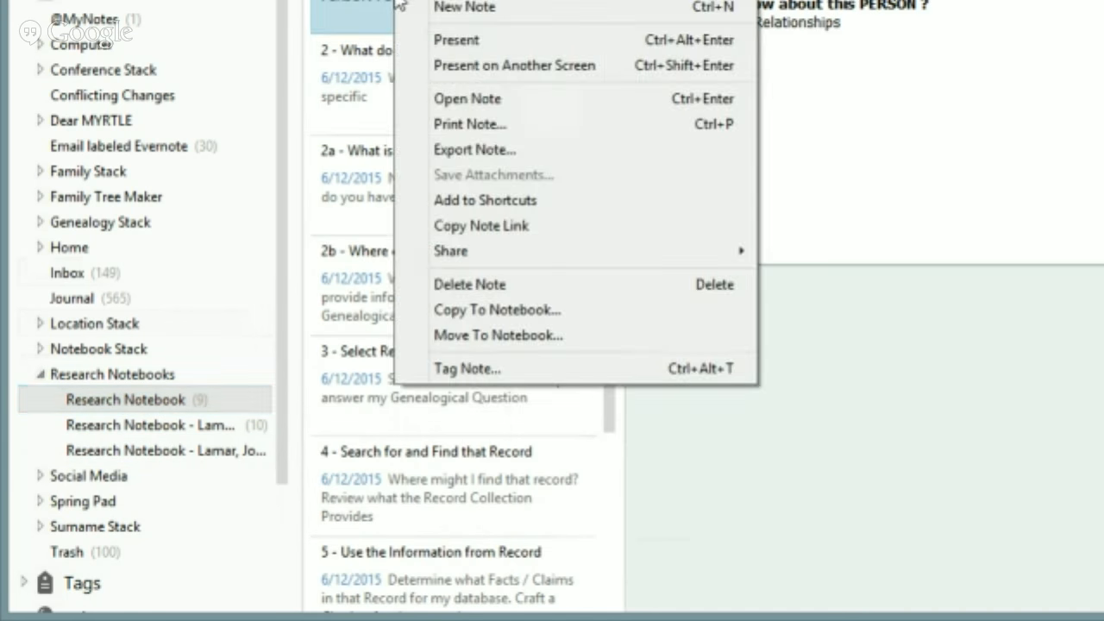
{"action": "left_click", "coordinate": [511, 309]}
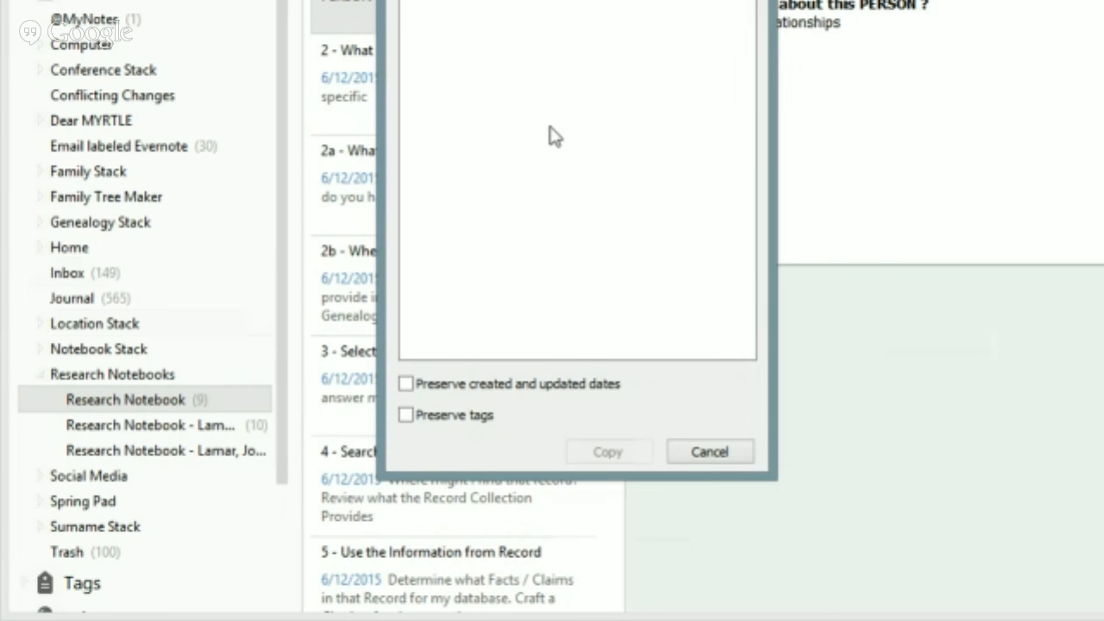
{"action": "left_click", "coordinate": [573, 39]}
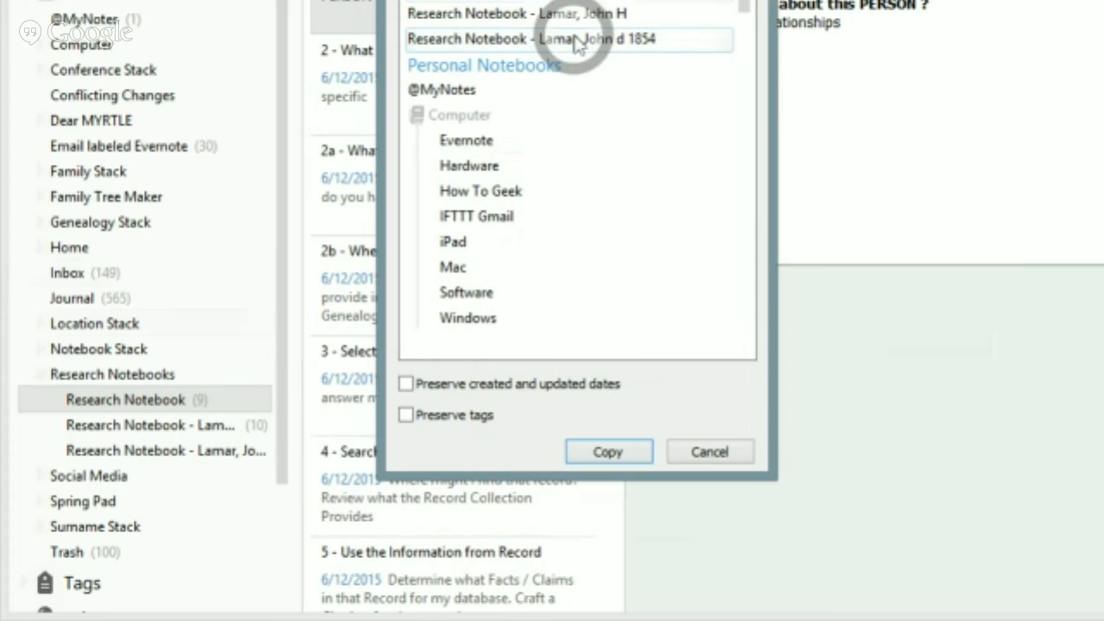
{"action": "left_click", "coordinate": [572, 13]}
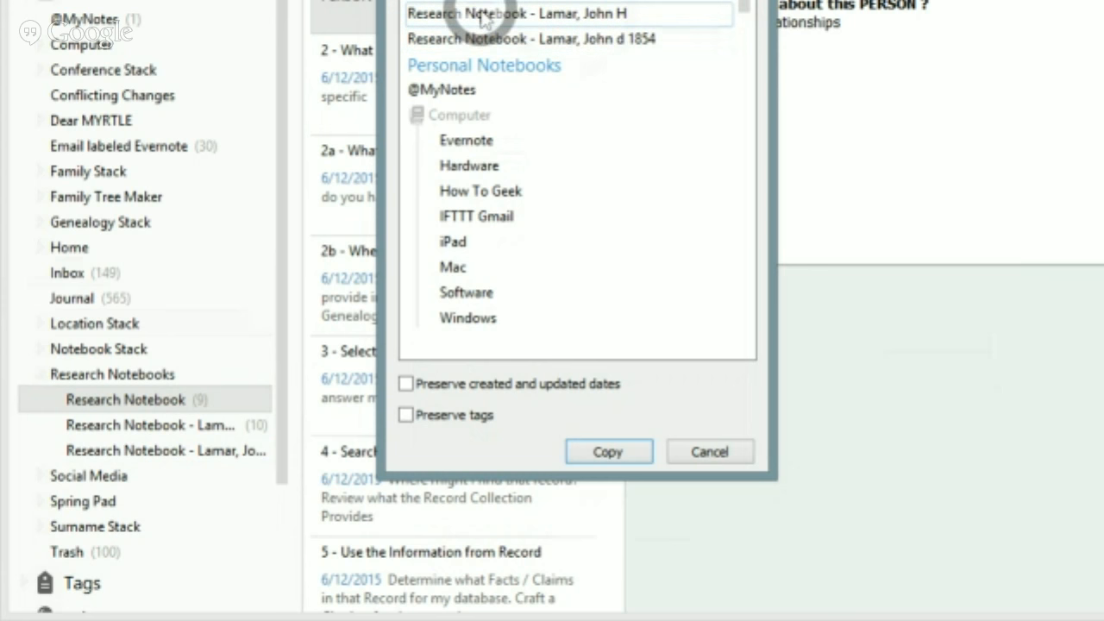
{"action": "left_click", "coordinate": [606, 454]}
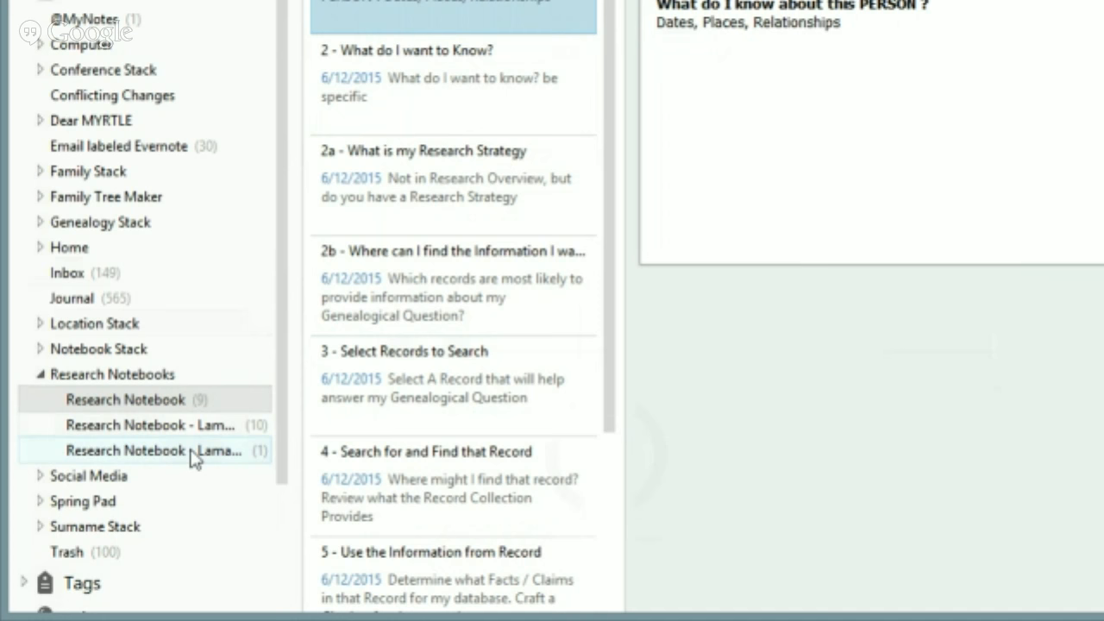
{"action": "right_click", "coordinate": [460, 94]}
{"action": "left_click", "coordinate": [533, 405]}
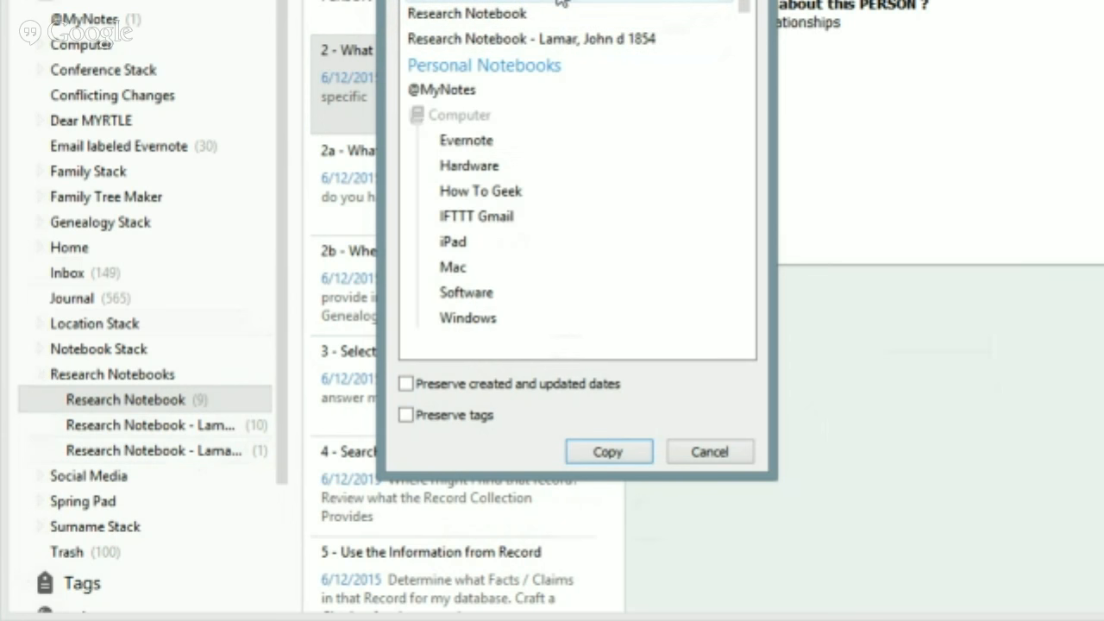
{"action": "left_click", "coordinate": [595, 447]}
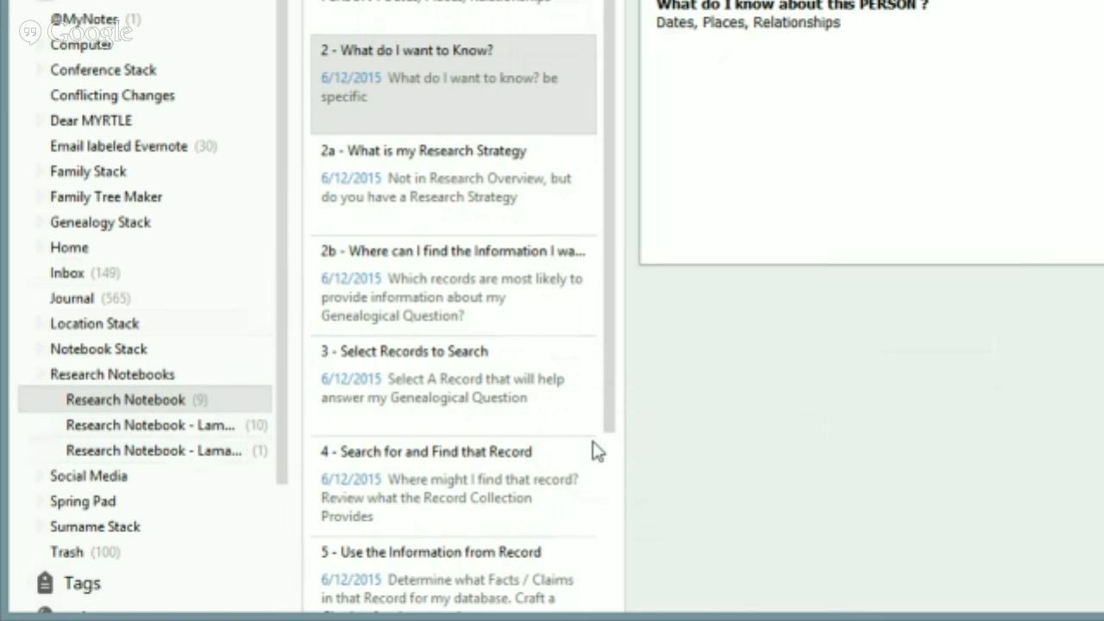
Copy template notes 2a and 2b into the new person-specific research notebook
{"action": "right_click", "coordinate": [427, 177]}
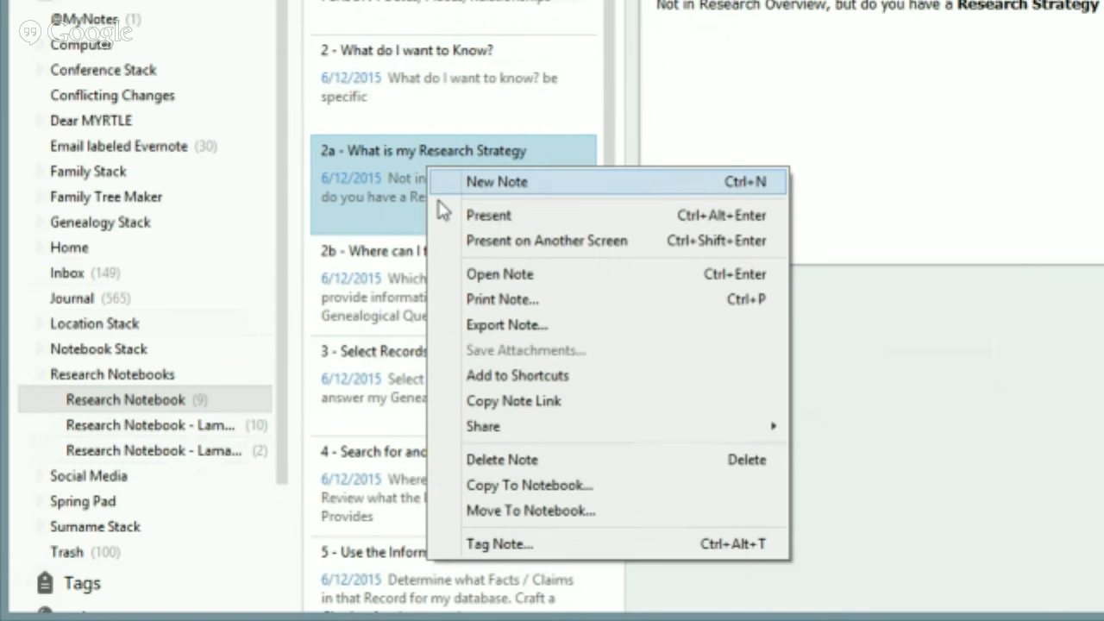
{"action": "left_click", "coordinate": [520, 488]}
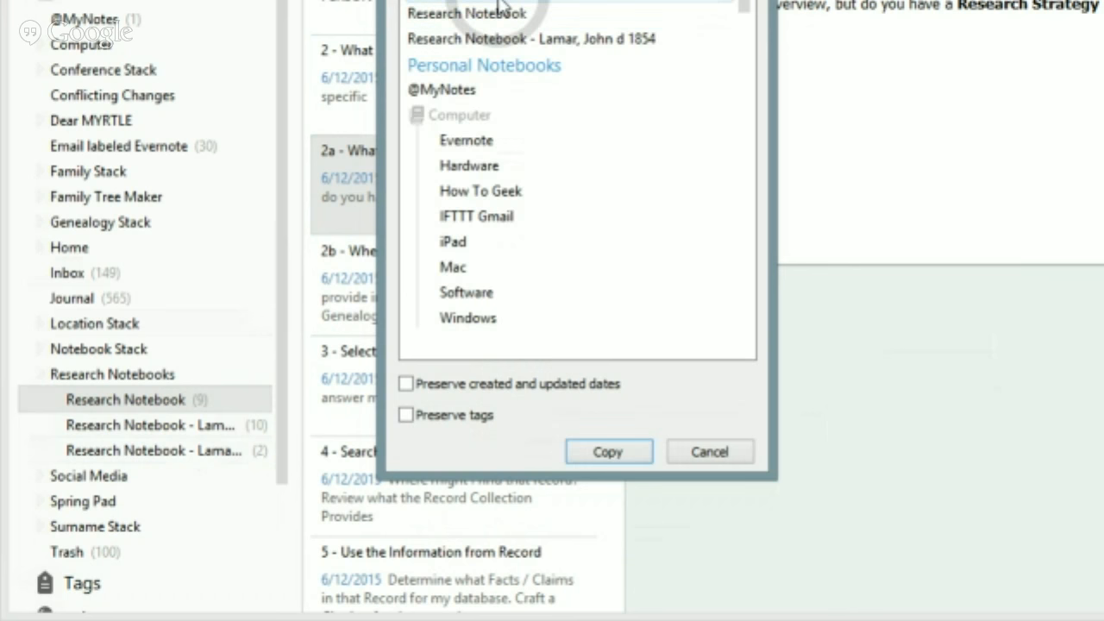
{"action": "left_click", "coordinate": [607, 452]}
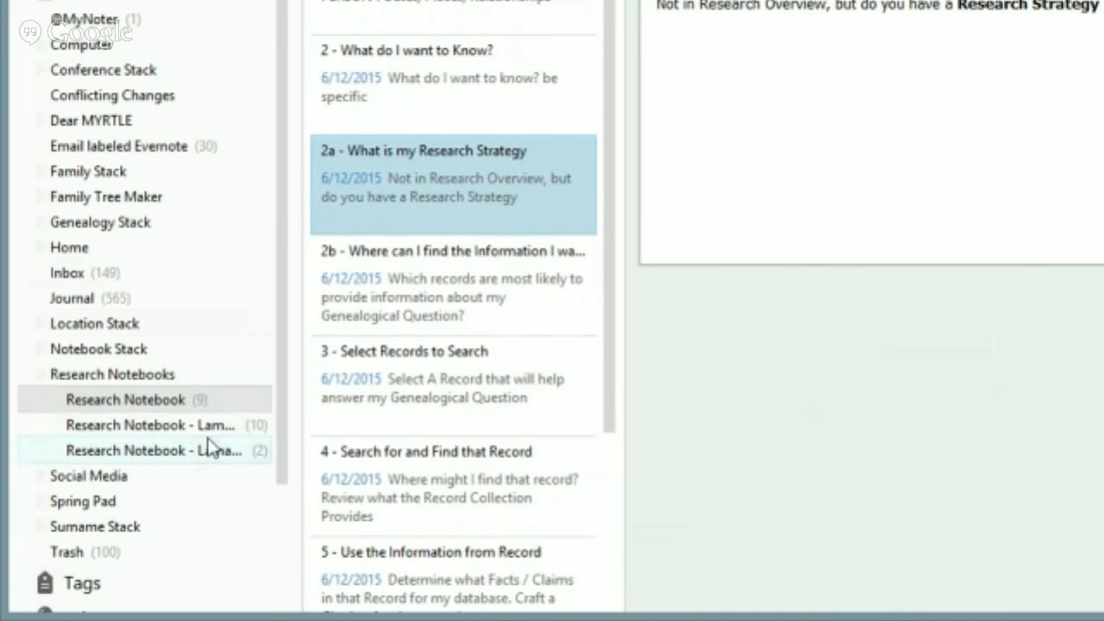
{"action": "left_click", "coordinate": [427, 265]}
{"action": "right_click", "coordinate": [426, 262]}
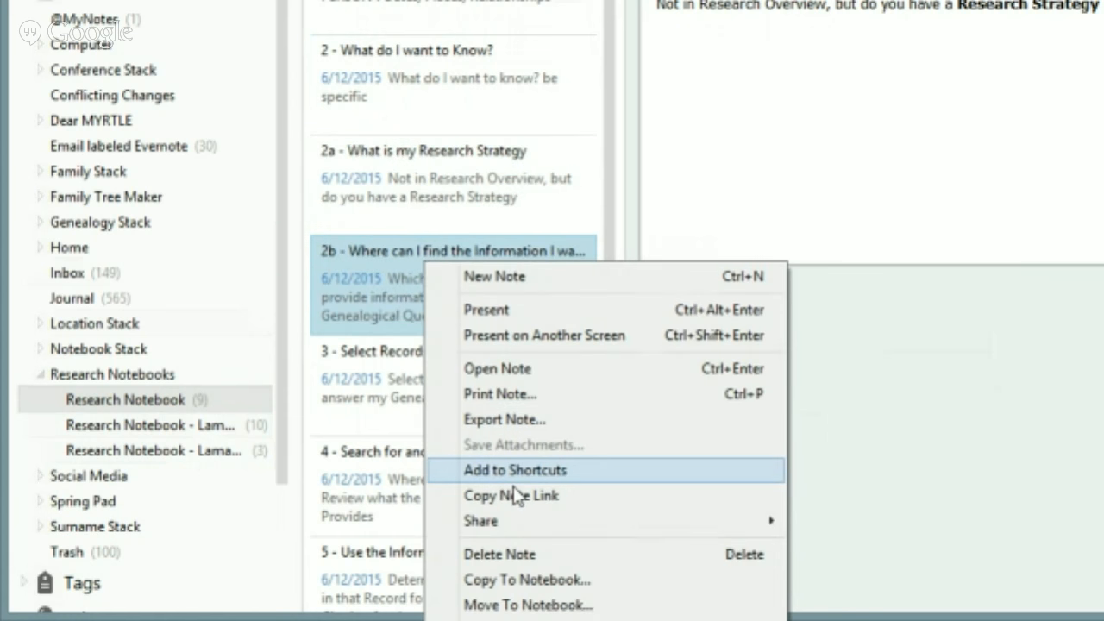
{"action": "left_click", "coordinate": [515, 579]}
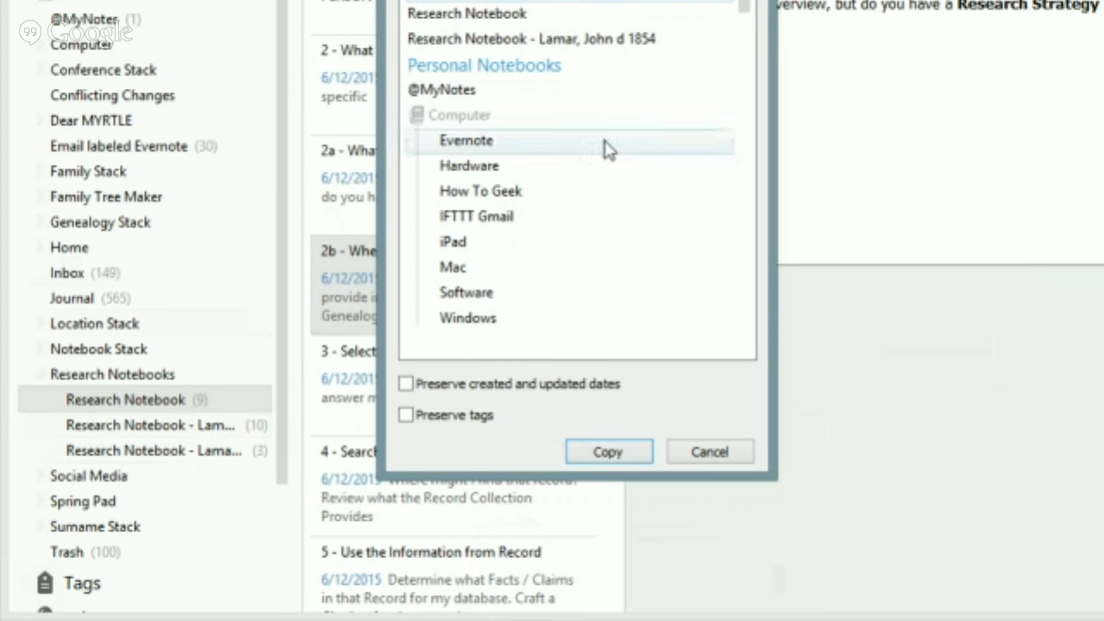
{"action": "left_click", "coordinate": [531, 39]}
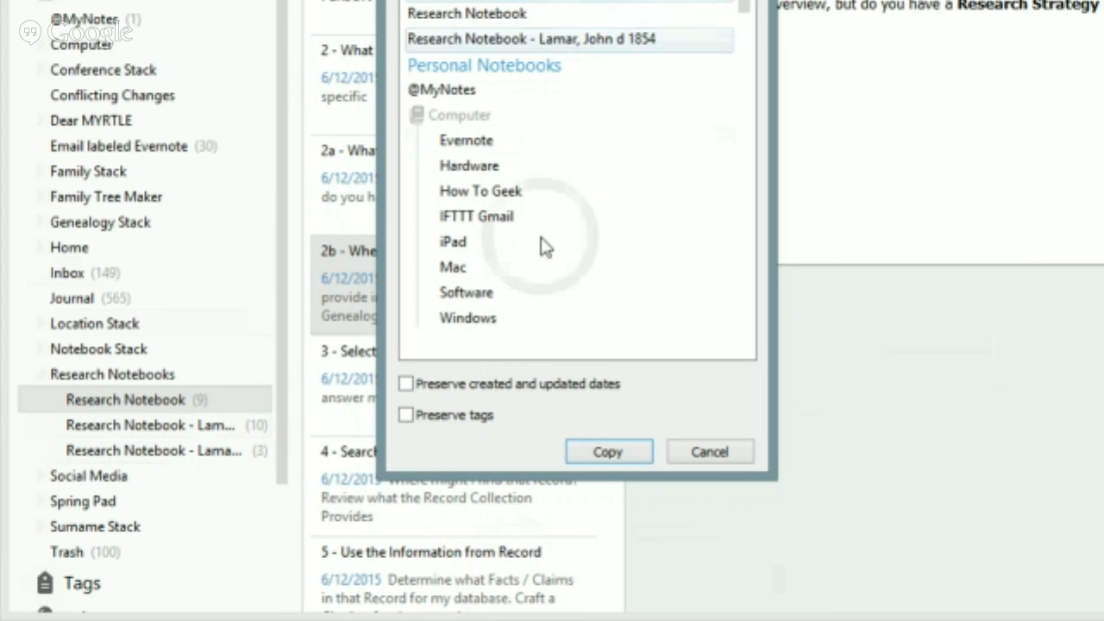
{"action": "left_click", "coordinate": [623, 455]}
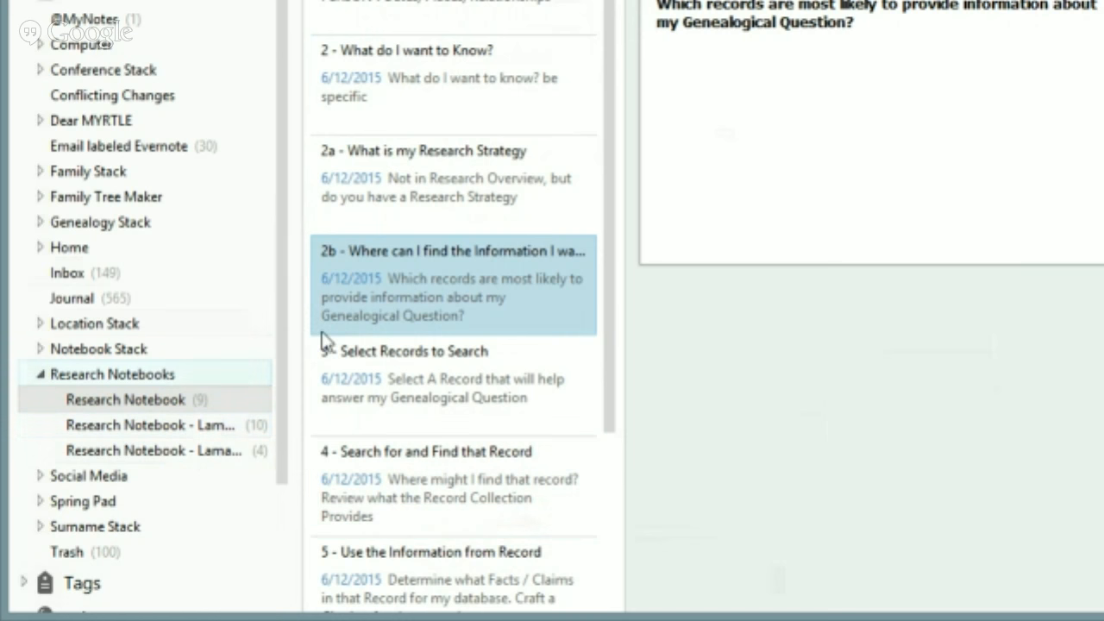
Copy note '3 - Select Records to Search' into the new notebook, bringing it to 5 notes
{"action": "left_click", "coordinate": [444, 383]}
{"action": "right_click", "coordinate": [444, 375]}
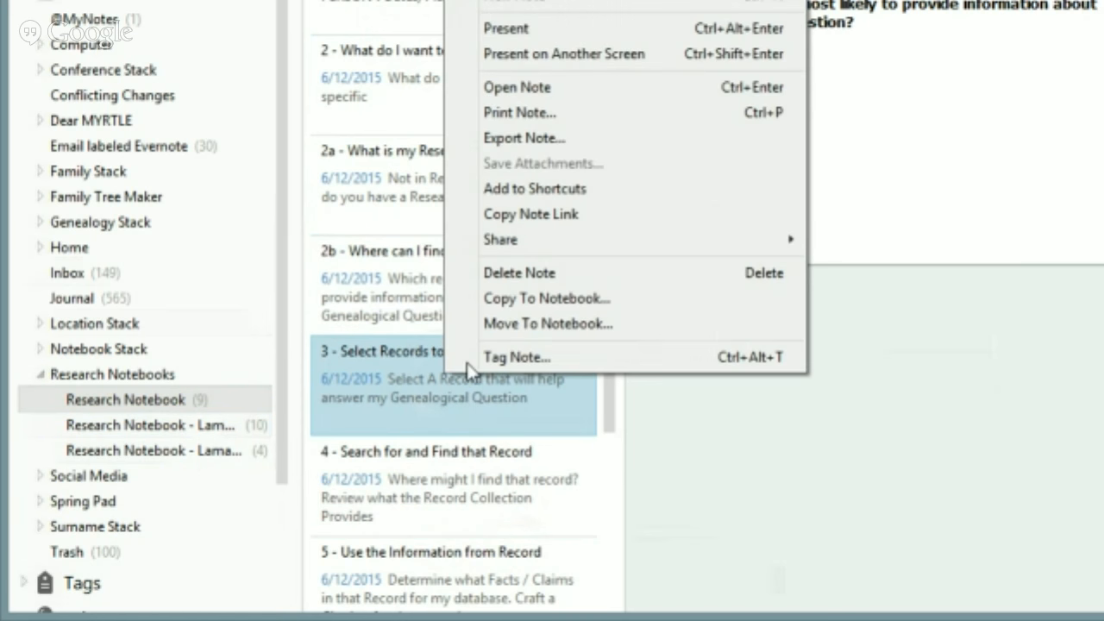
{"action": "left_click", "coordinate": [518, 300]}
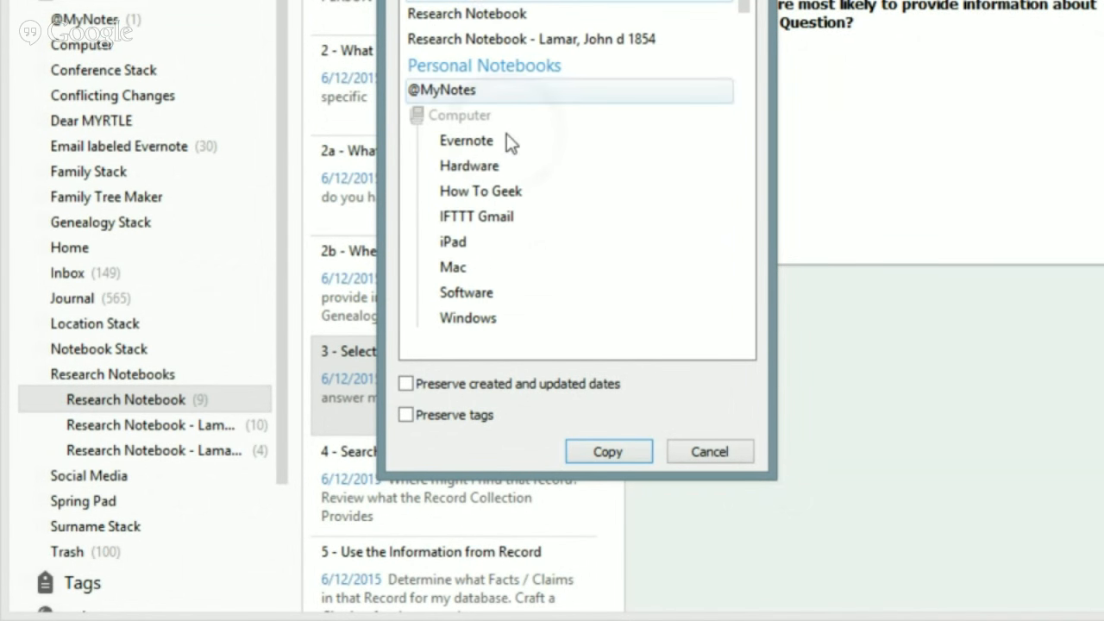
{"action": "left_click", "coordinate": [597, 443]}
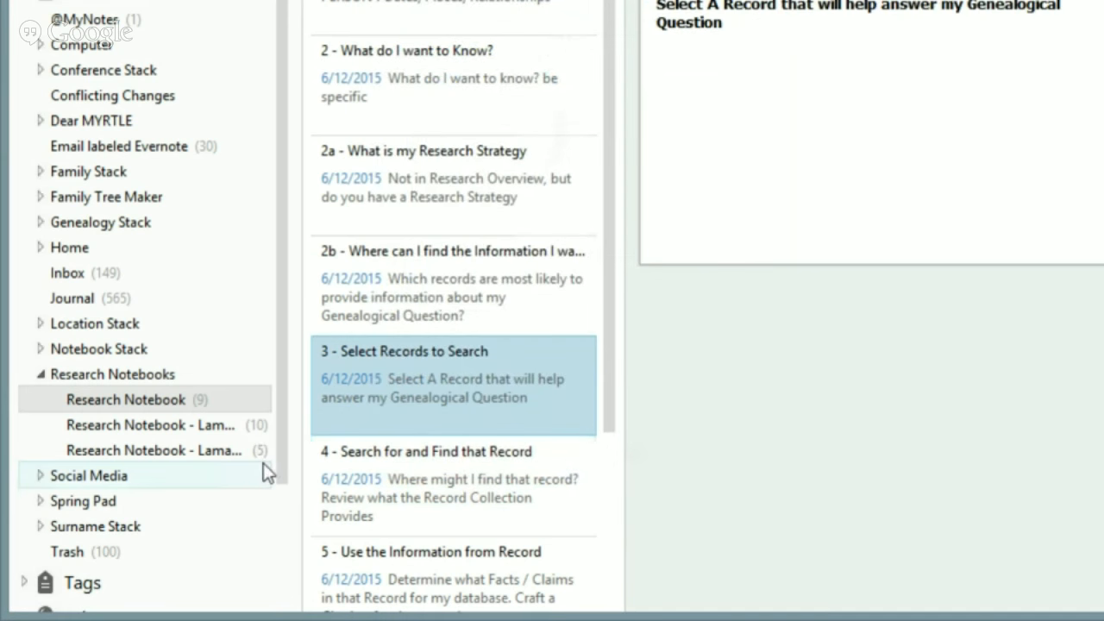
{"action": "left_click", "coordinate": [479, 478]}
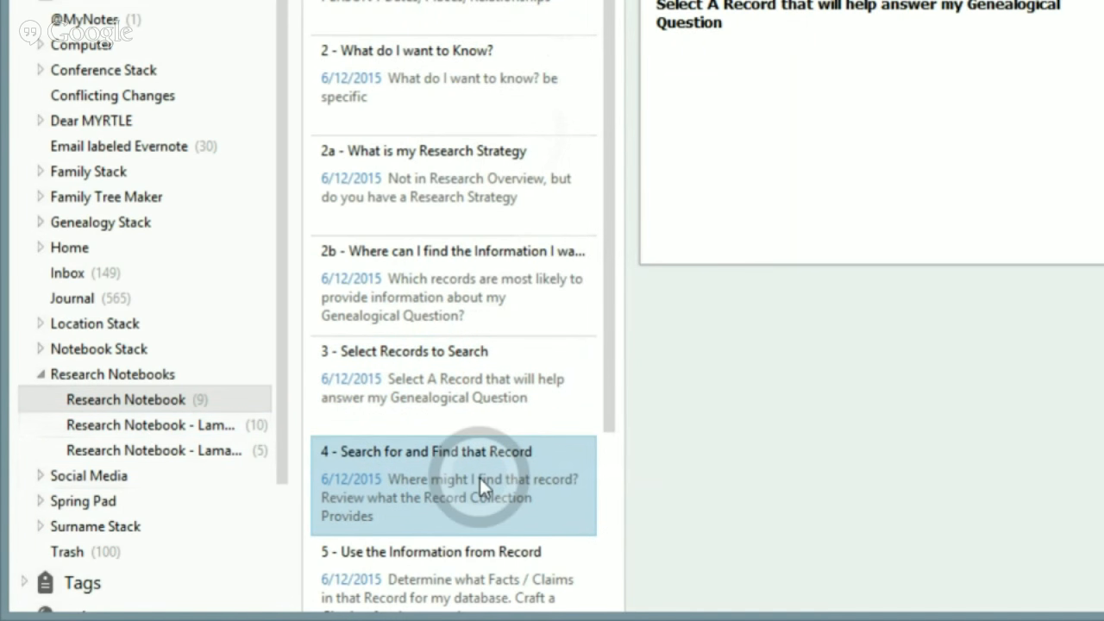
Copy template notes 4 (Search for and Find that Record) and 5 (Use the Information from Record) into the new notebook
{"action": "right_click", "coordinate": [479, 477]}
{"action": "left_click", "coordinate": [559, 403]}
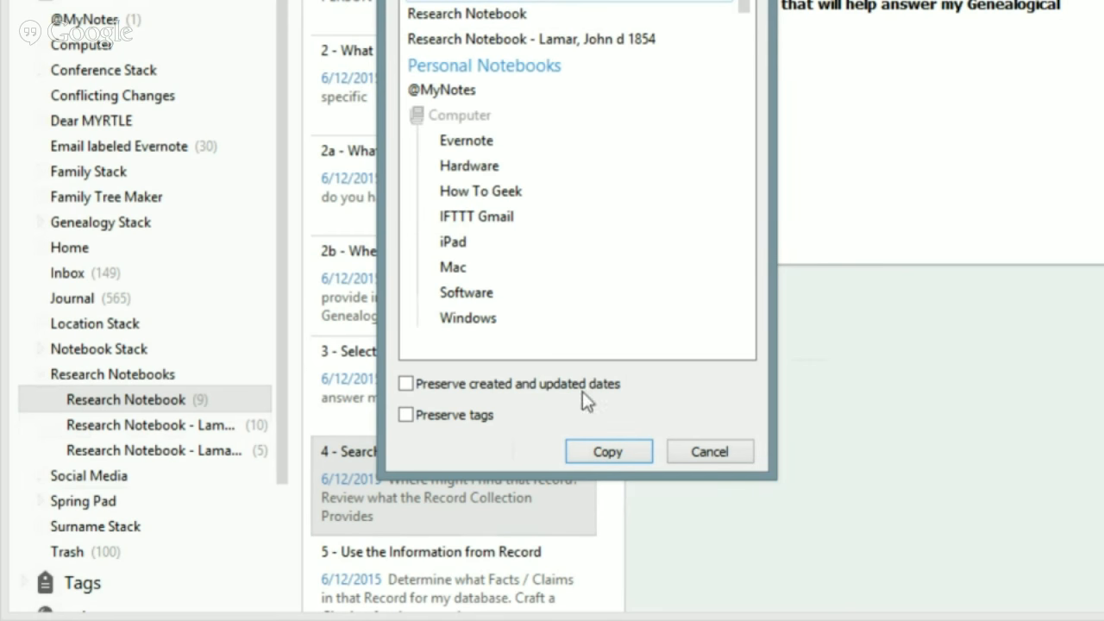
{"action": "left_click", "coordinate": [586, 451]}
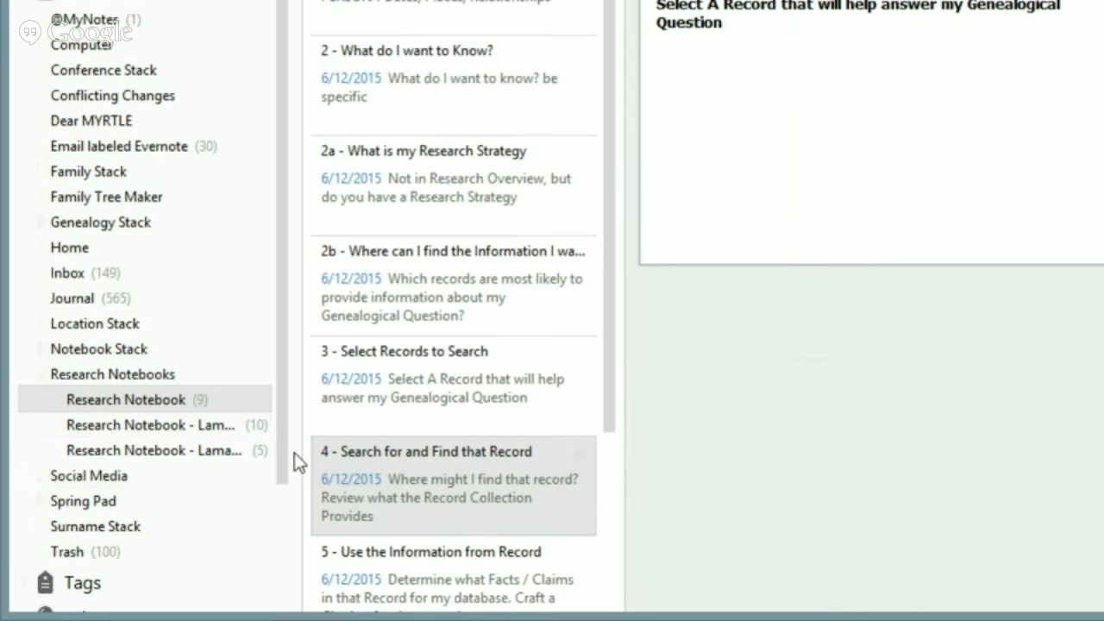
{"action": "left_click", "coordinate": [424, 529]}
{"action": "scroll", "coordinate": [424, 552], "scroll_direction": "down", "scroll_amount": 3}
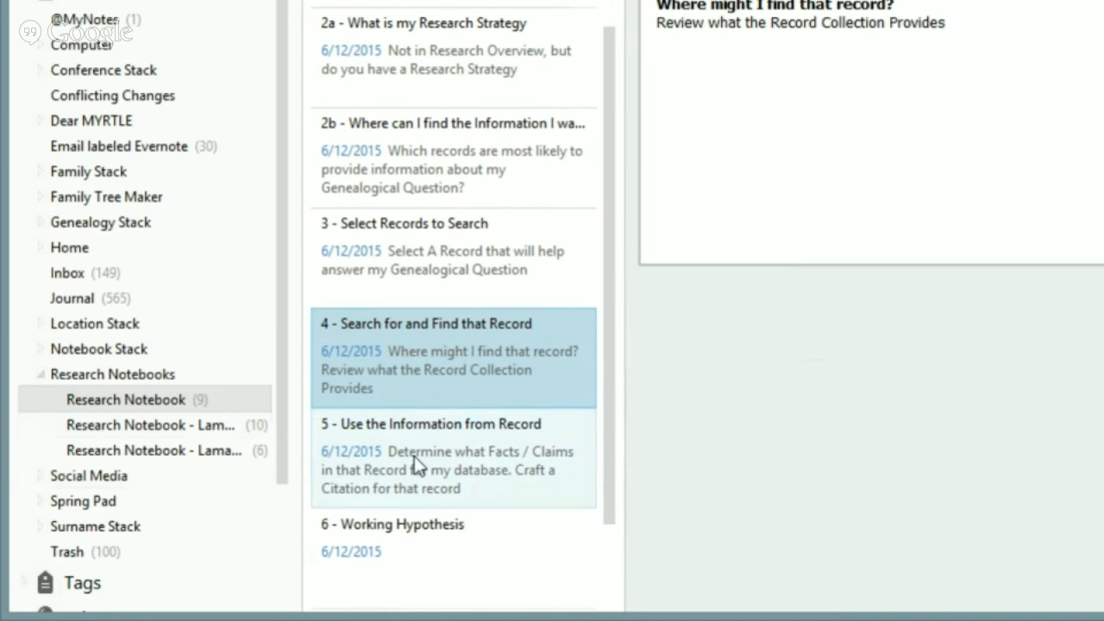
{"action": "left_click", "coordinate": [418, 463]}
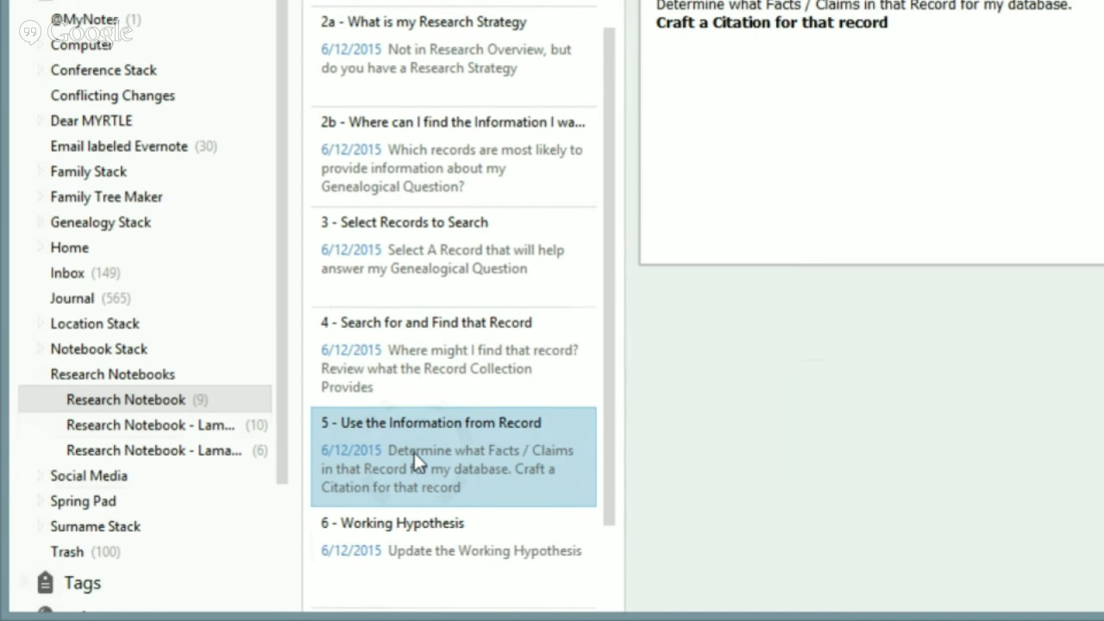
{"action": "right_click", "coordinate": [414, 453]}
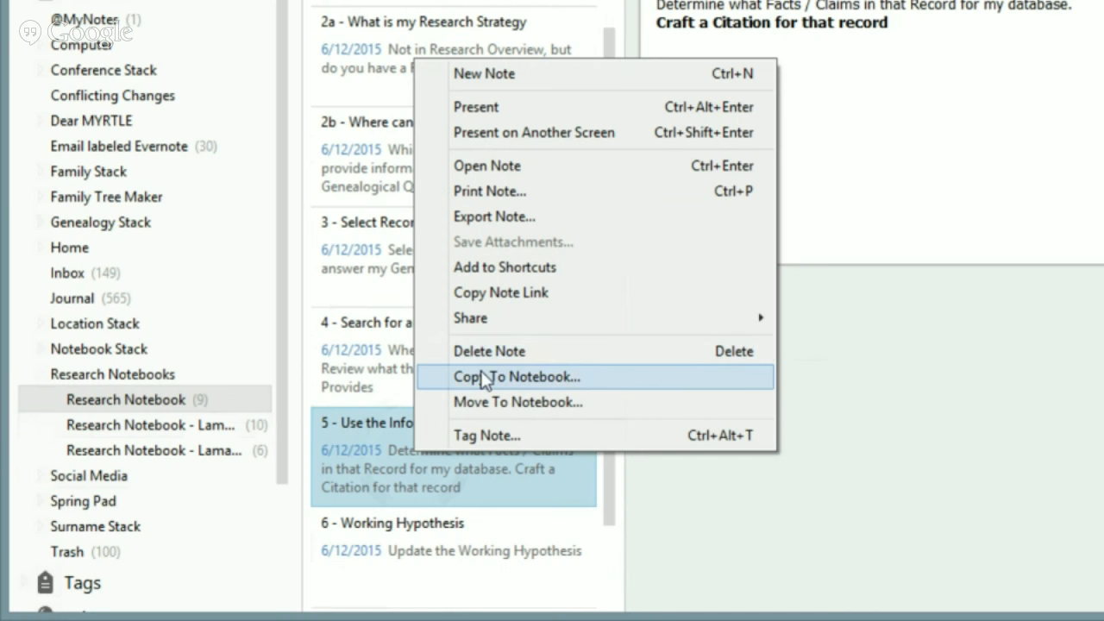
{"action": "left_click", "coordinate": [483, 376]}
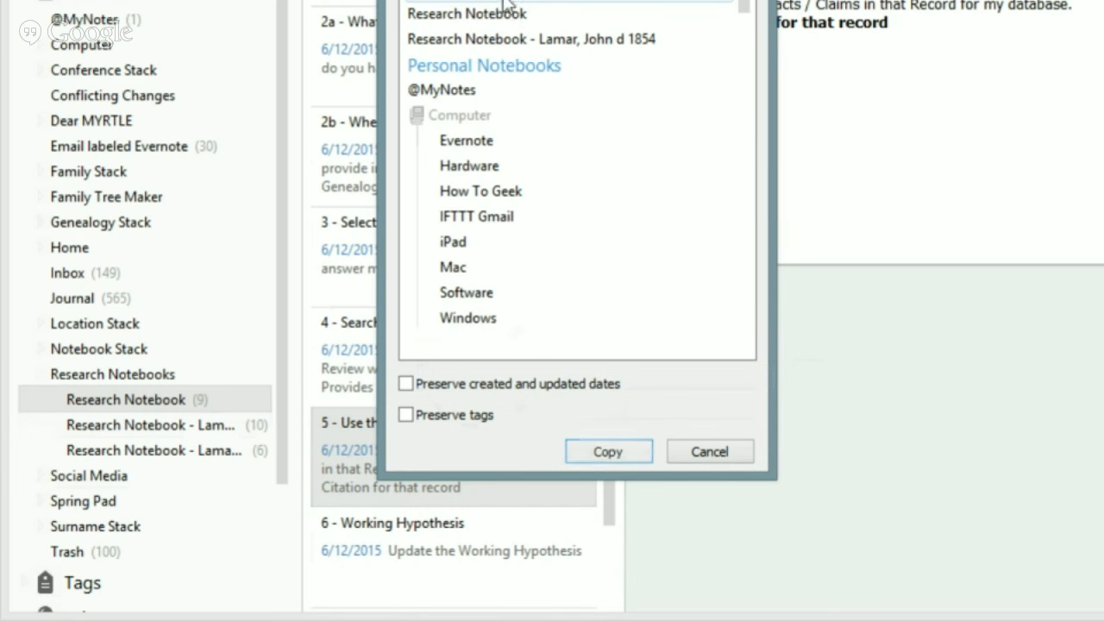
{"action": "left_click", "coordinate": [611, 452]}
Copy notes 6 (Working Hypothesis) and 7 (ToDo List), then view the new notebook's 9 notes
{"action": "left_click", "coordinate": [393, 528]}
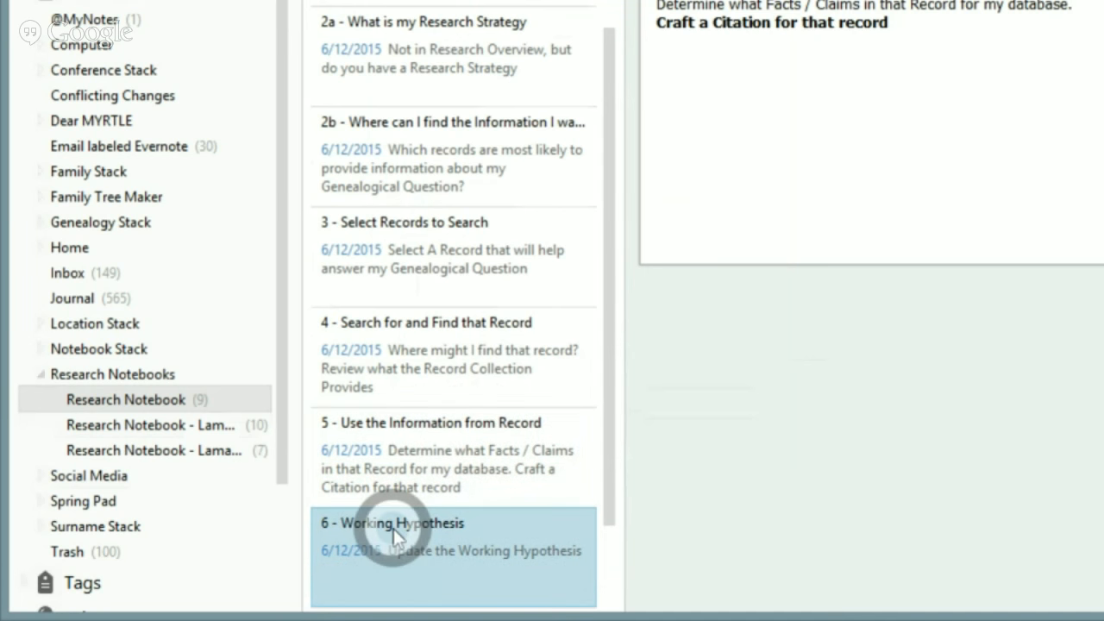
{"action": "right_click", "coordinate": [396, 526]}
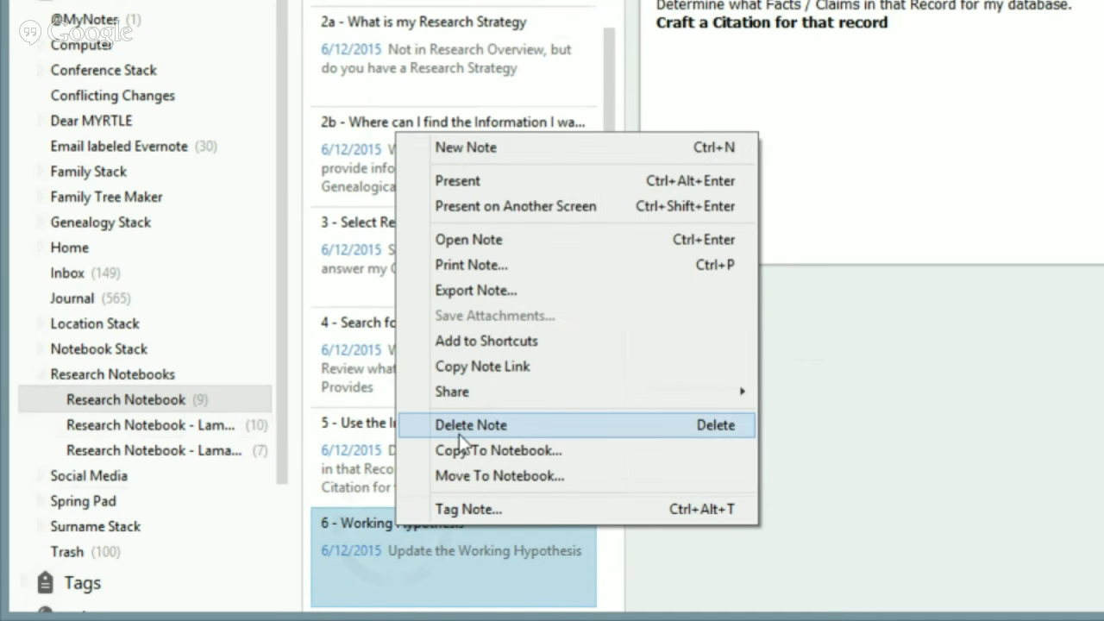
{"action": "left_click", "coordinate": [462, 451]}
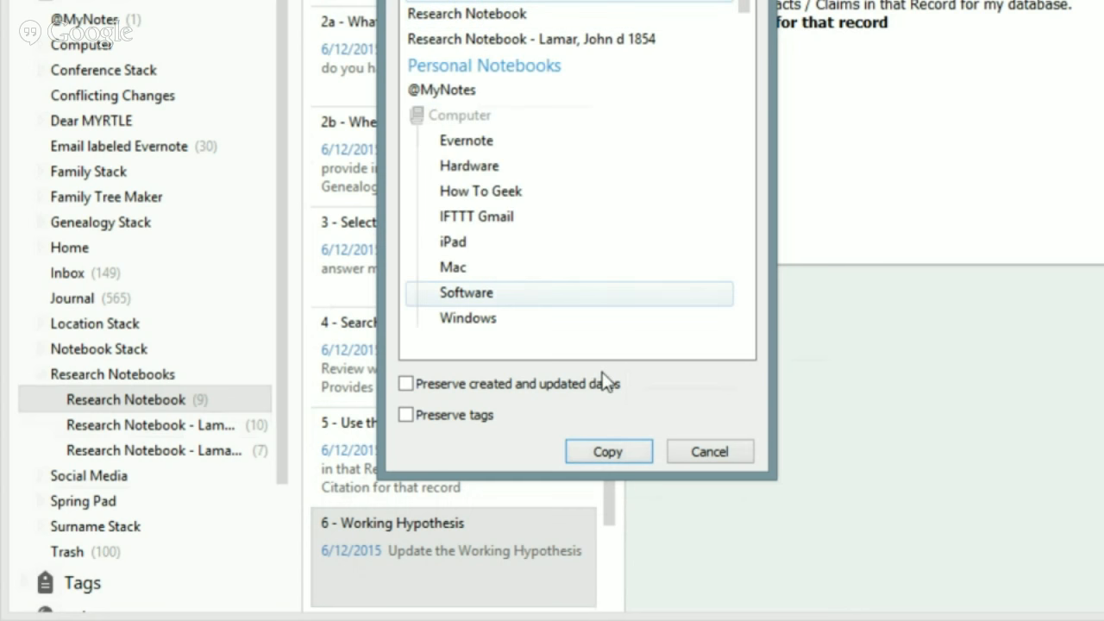
{"action": "left_click", "coordinate": [603, 451]}
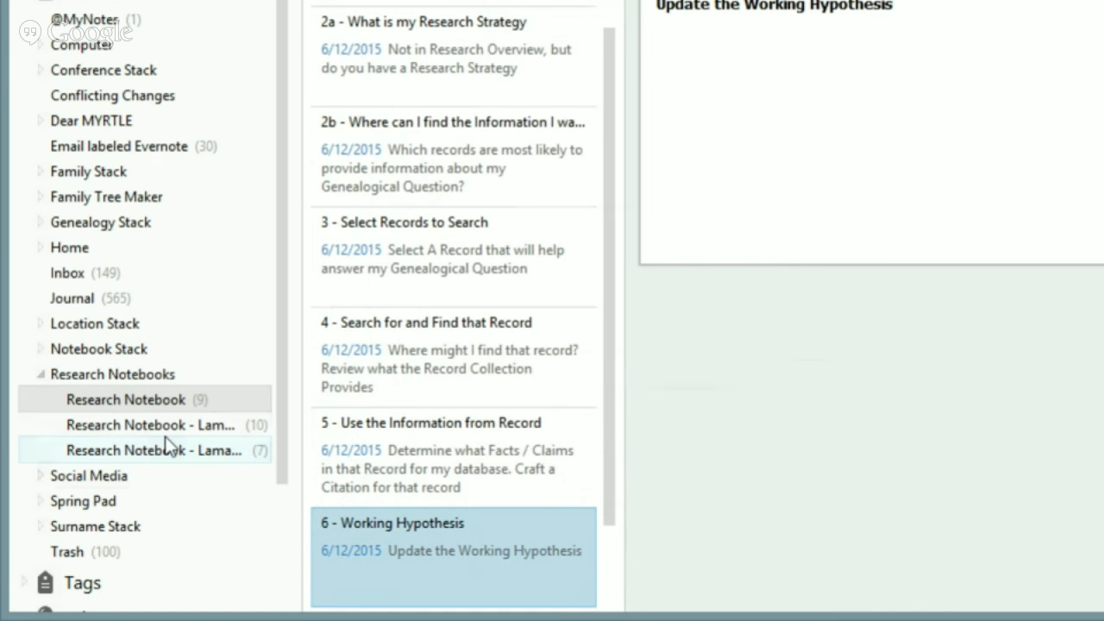
{"action": "left_click", "coordinate": [461, 536]}
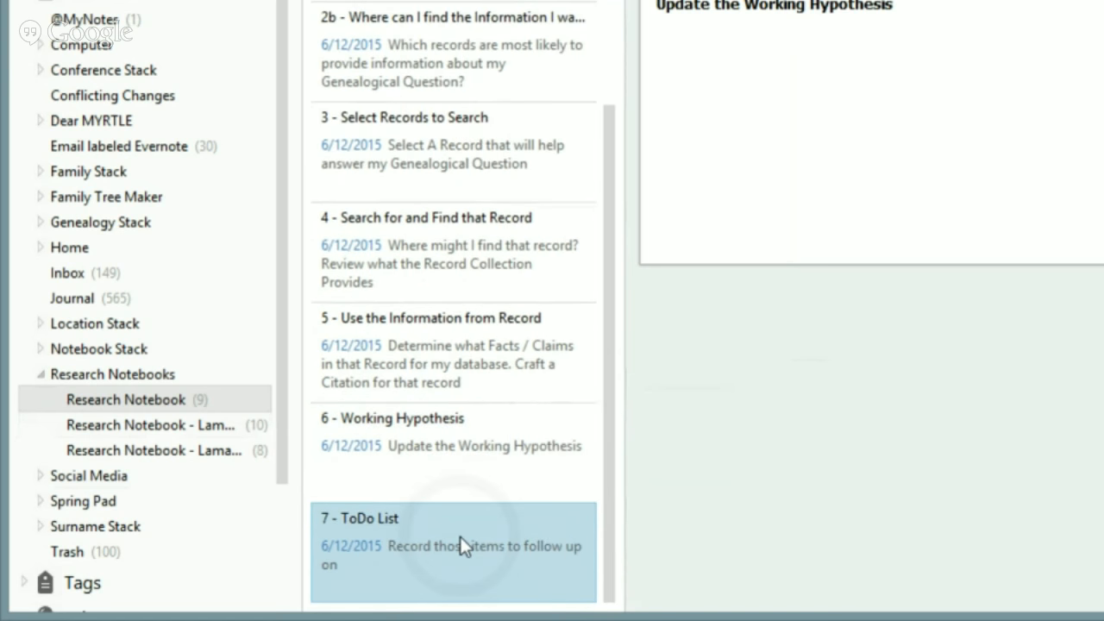
{"action": "right_click", "coordinate": [459, 537]}
{"action": "left_click", "coordinate": [539, 461]}
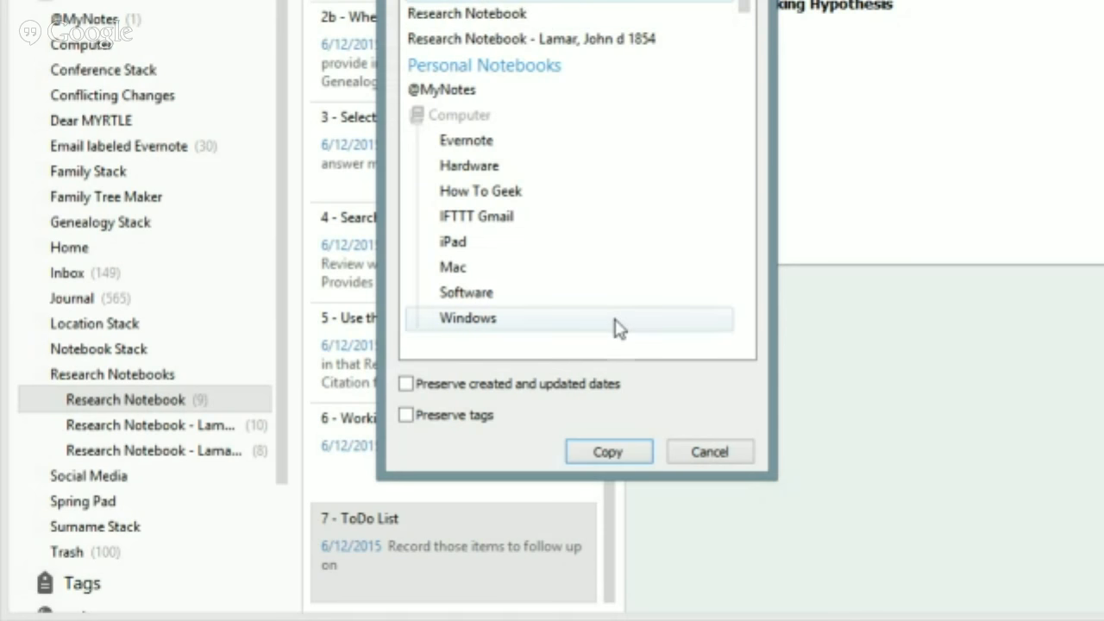
{"action": "left_click", "coordinate": [607, 452]}
{"action": "left_click", "coordinate": [205, 457]}
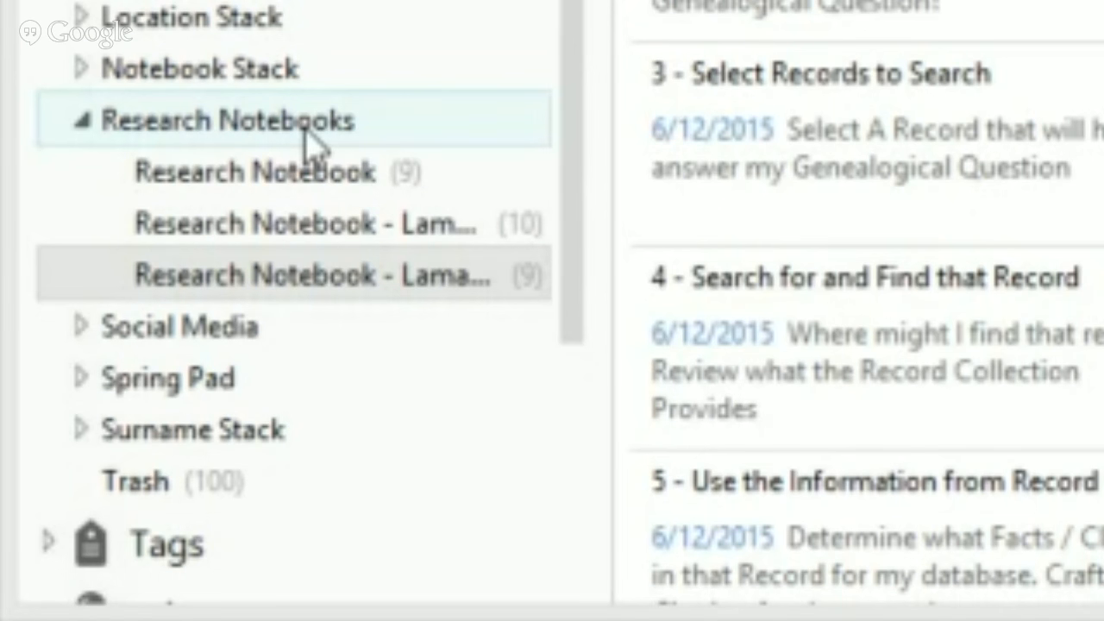
Collapse the Research Notebooks stack in the sidebar and expand it again
{"action": "left_click", "coordinate": [83, 123]}
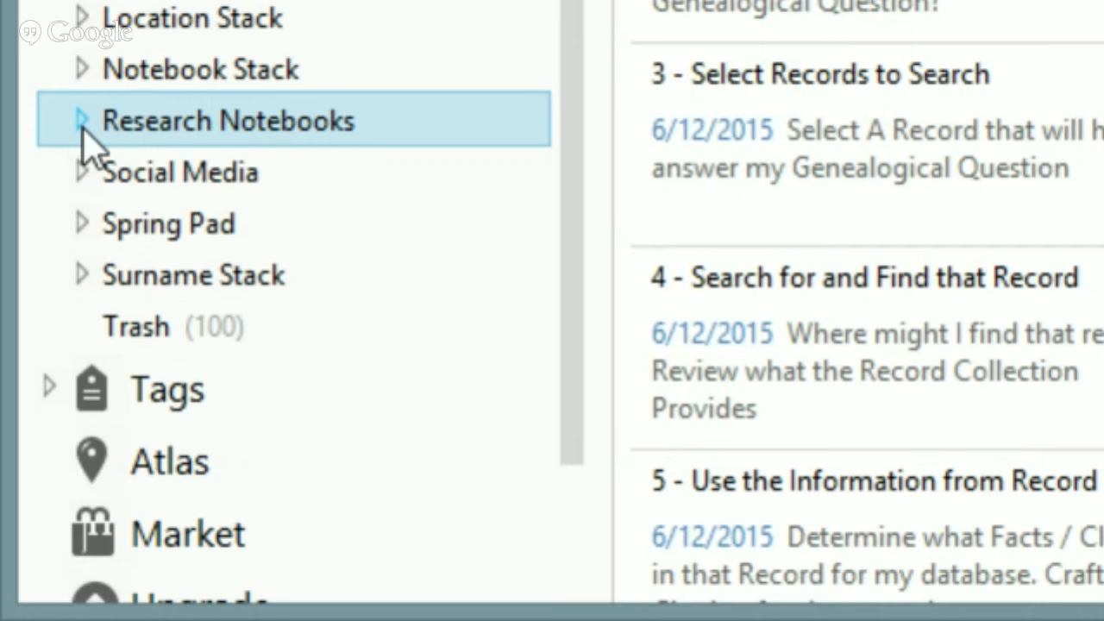
{"action": "left_click", "coordinate": [82, 123]}
{"action": "left_click", "coordinate": [254, 244]}
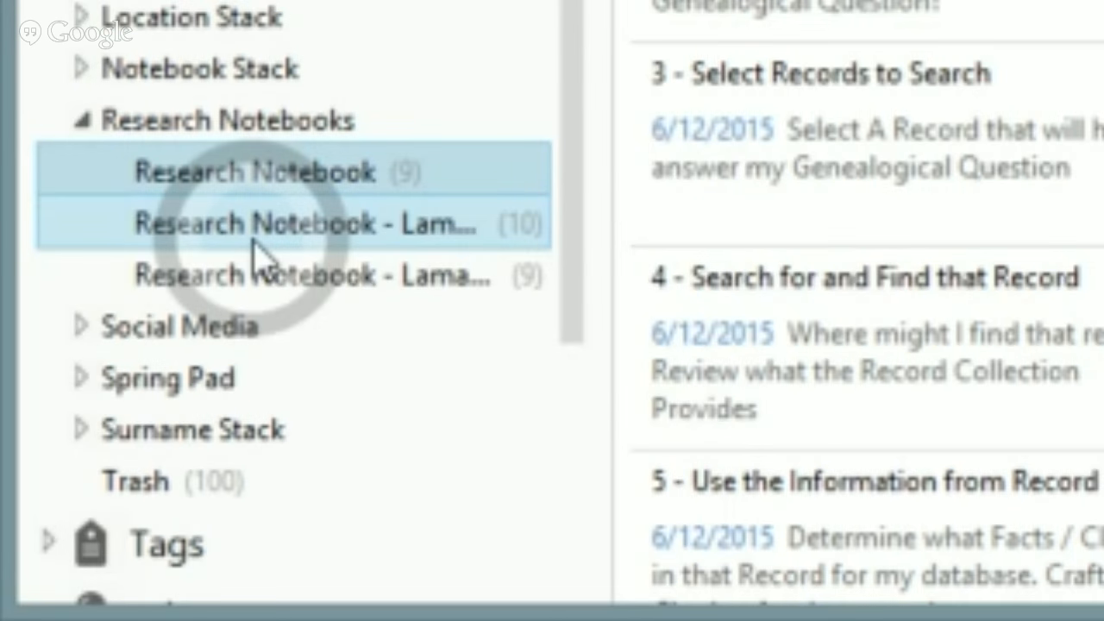
View the template notebook (9 notes) and both Lamar notebooks (10 and 9), then the whole stack
{"action": "left_click", "coordinate": [290, 183]}
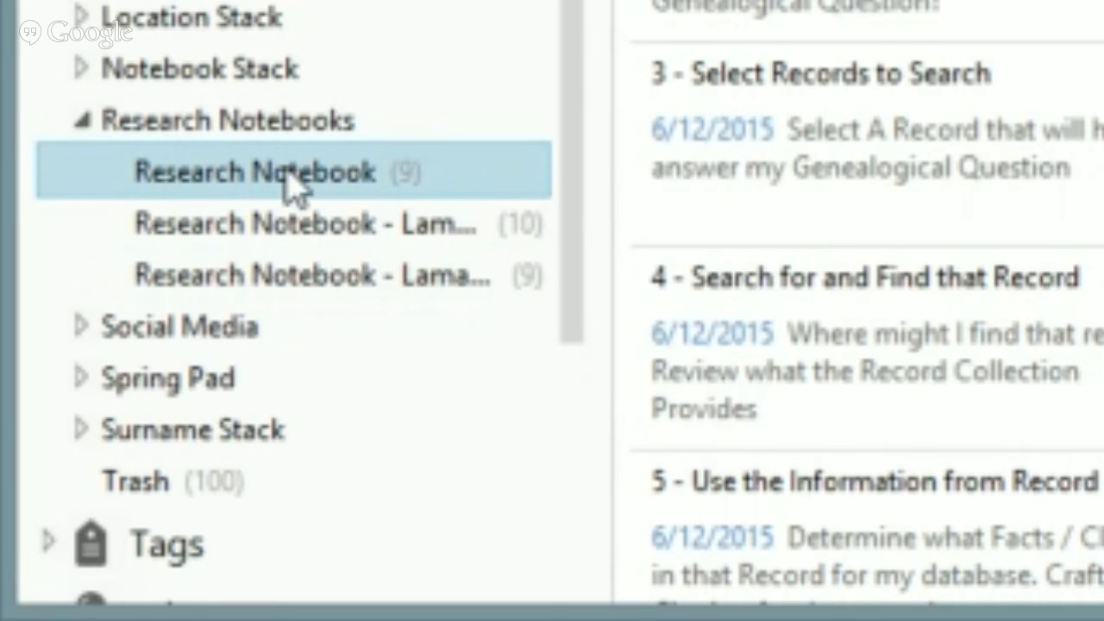
{"action": "left_click", "coordinate": [279, 229]}
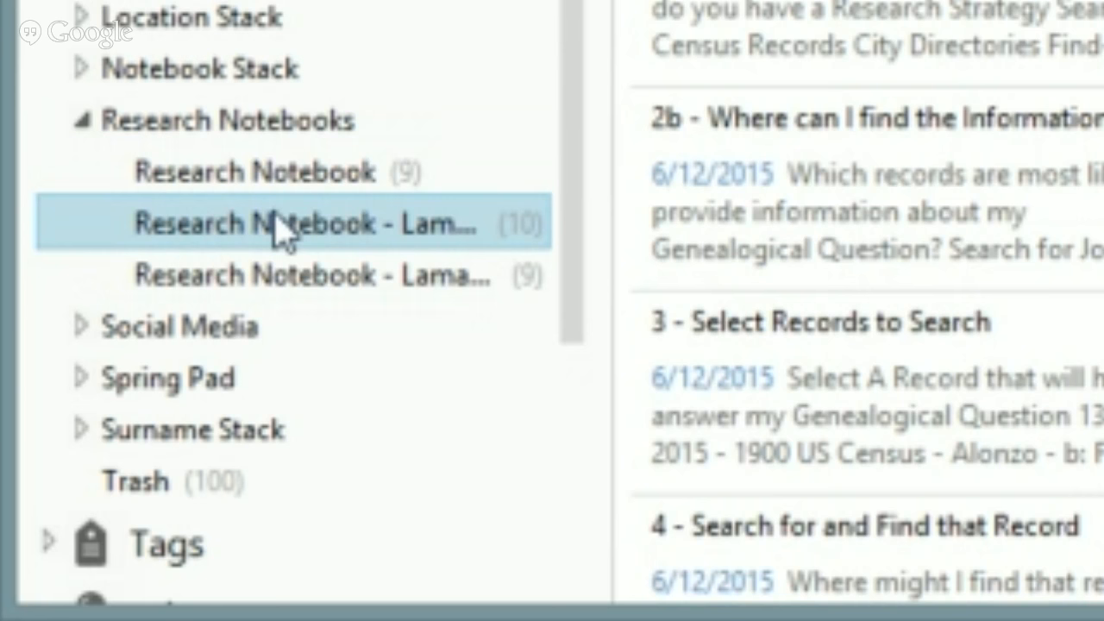
{"action": "left_click", "coordinate": [267, 271]}
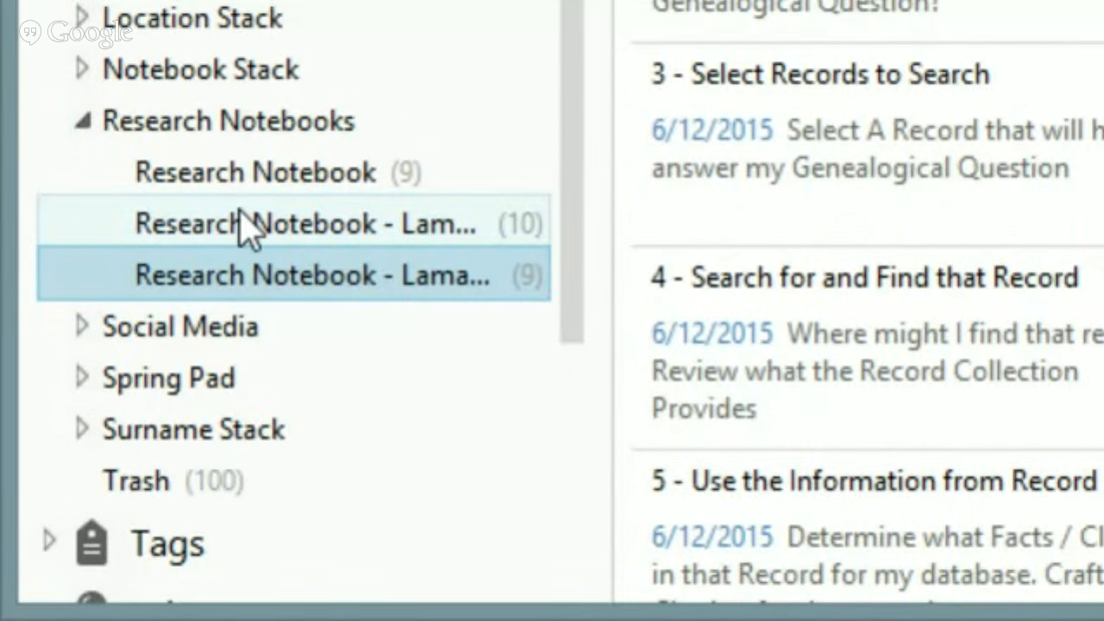
{"action": "left_click", "coordinate": [223, 130]}
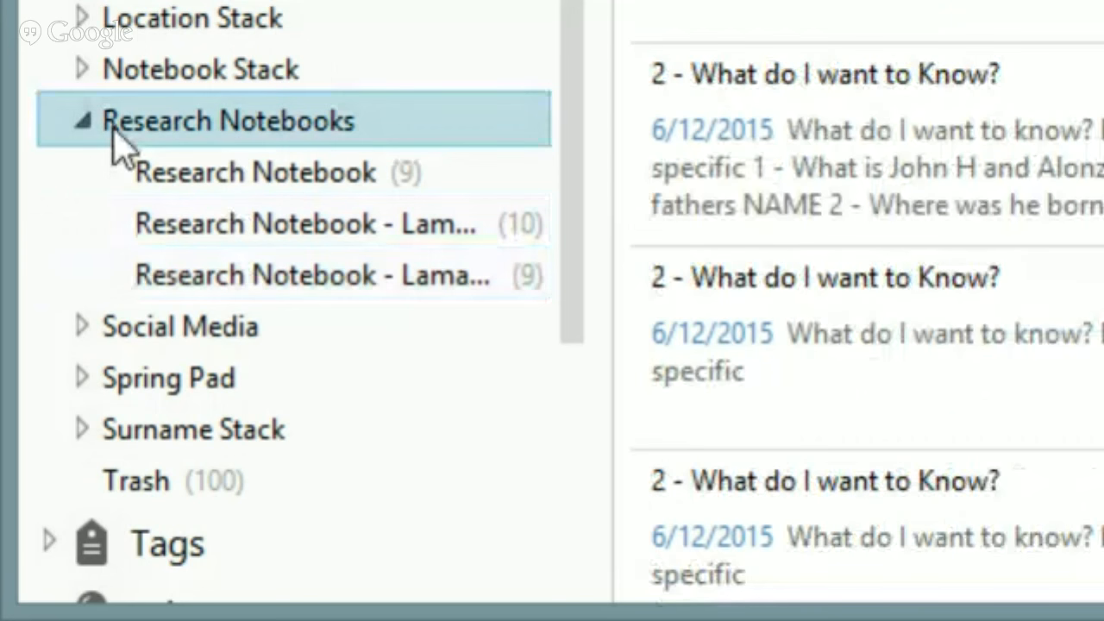